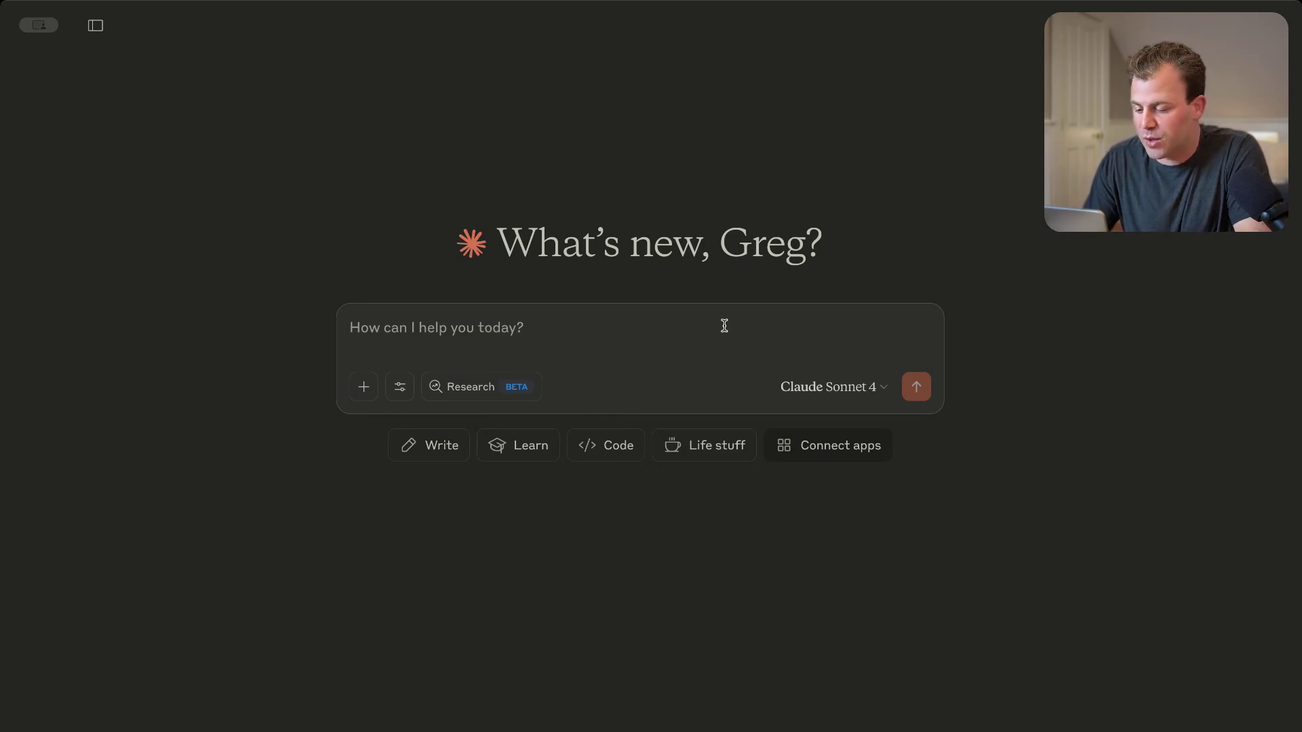
# Send Claude the prepared prompt for a Notion CRM with contacts, companies, deals, notes and appointments
pyautogui.write("Hey Claude, can you help me come up with a business operations system inside of Notion with me? Ultimately, I want to manage my contacts, companies, deals, notes, and appointments all inside of Notion, and I'd really like your help coming up with the structure of how to set this up. I'd like to have all of the objects created for me with the properties that you think are going to be best, and please make sure that the connections are two-way so that I can reference each object within itself.")
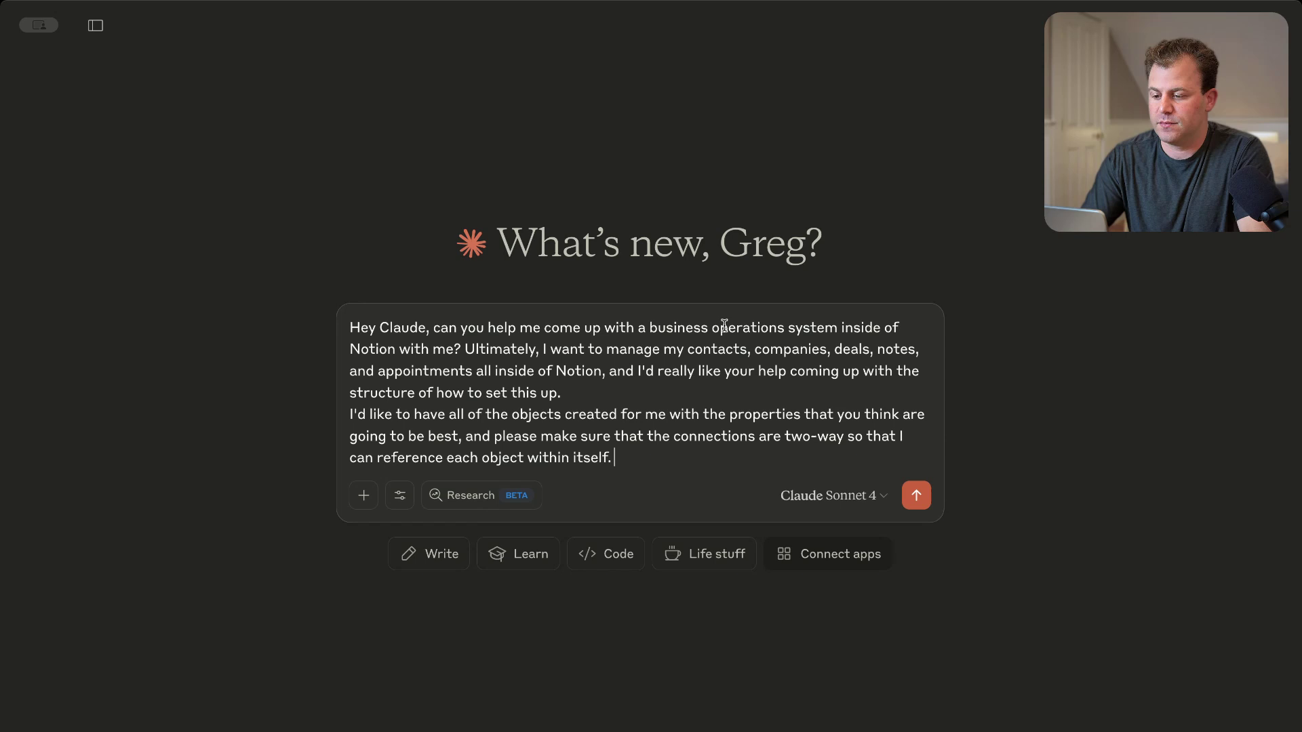
pyautogui.press('Return')
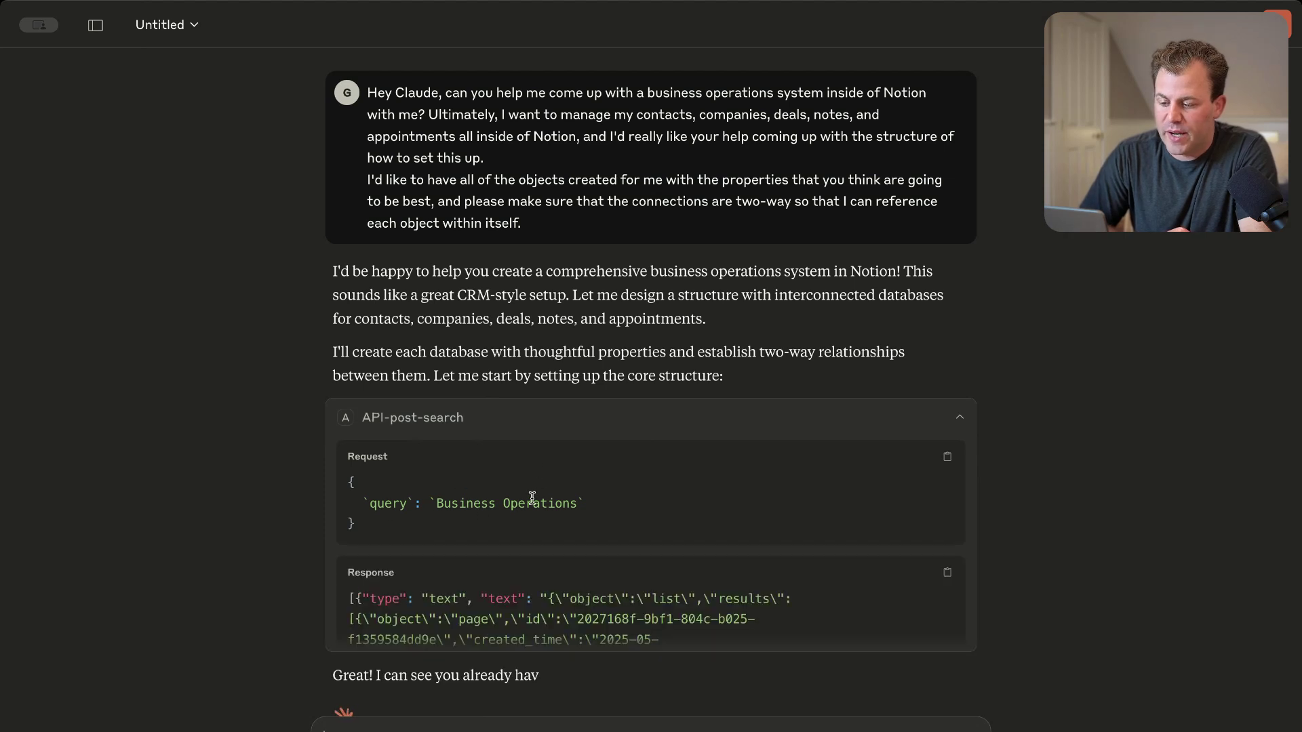
# Collapse the search details and always allow the Notion integration so Claude builds the five databases
pyautogui.click(623, 443)
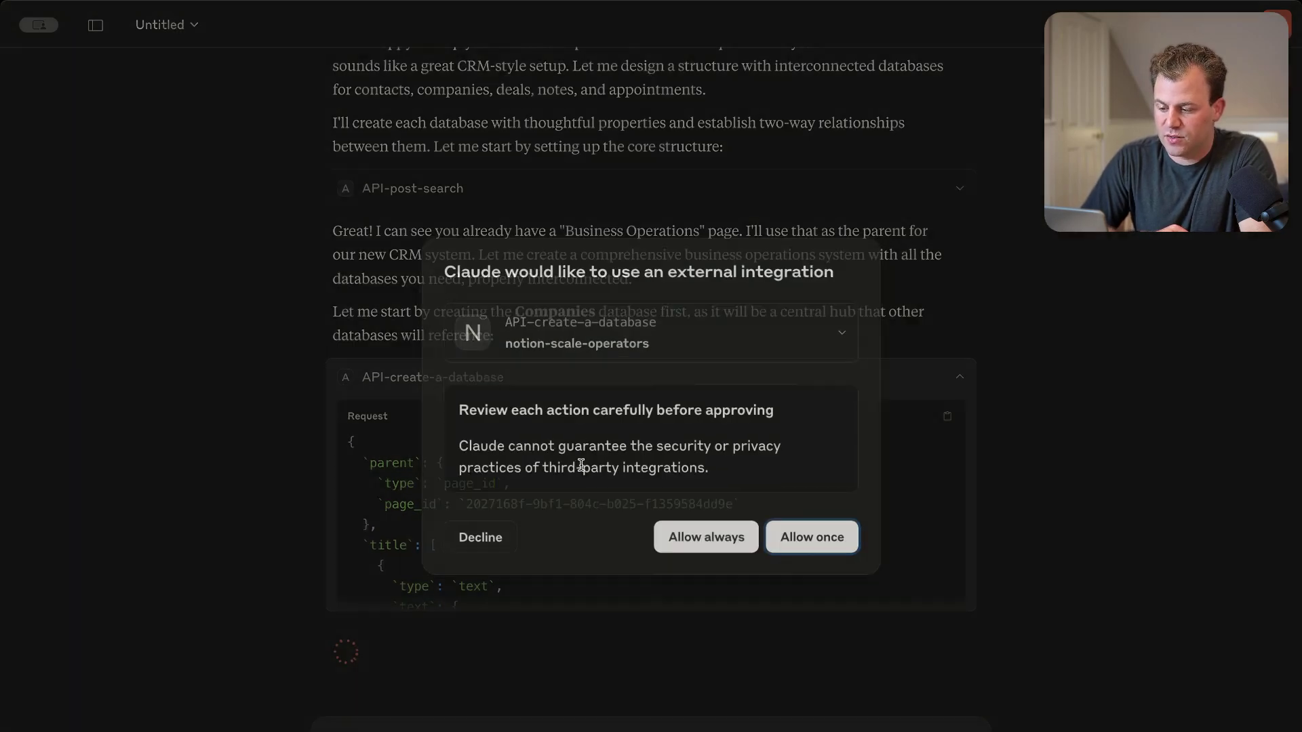
pyautogui.click(711, 544)
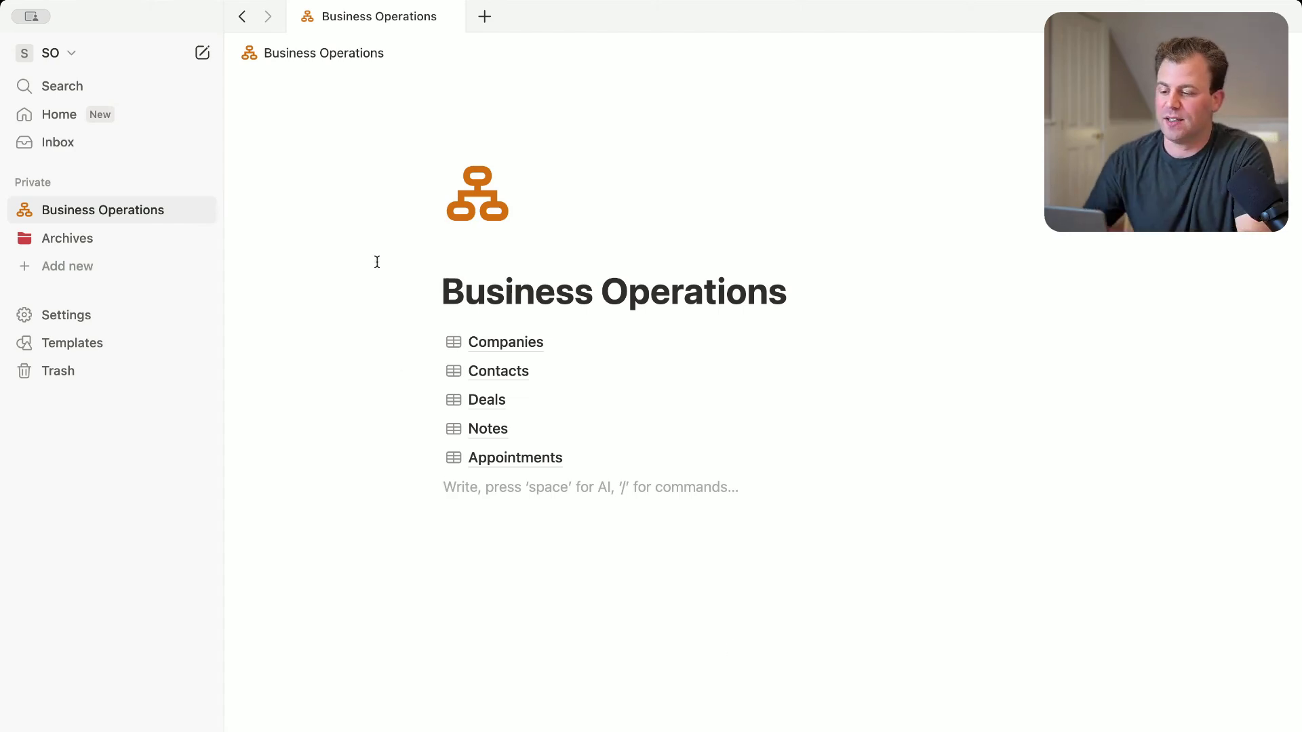
# Open the Companies database and scroll across its columns
pyautogui.click(516, 344)
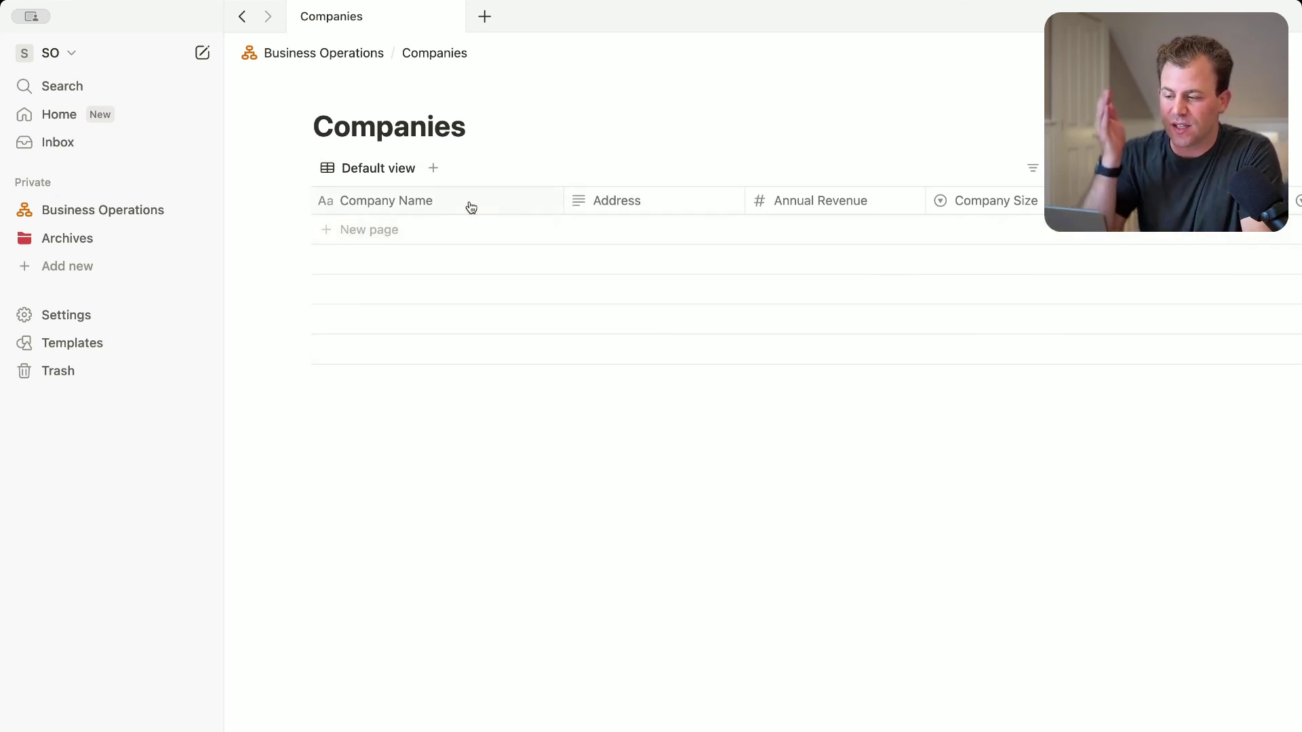
pyautogui.hscroll(5, 628, 207)
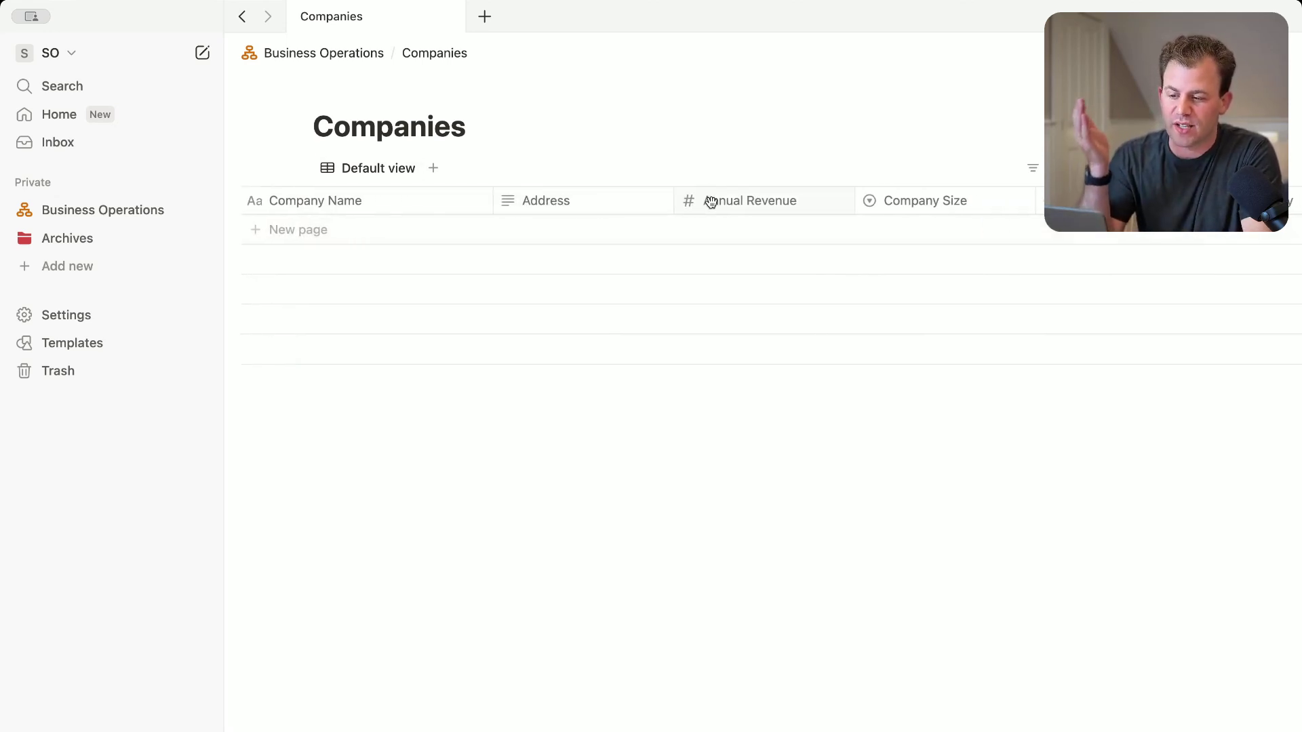
pyautogui.hscroll(6, 713, 208)
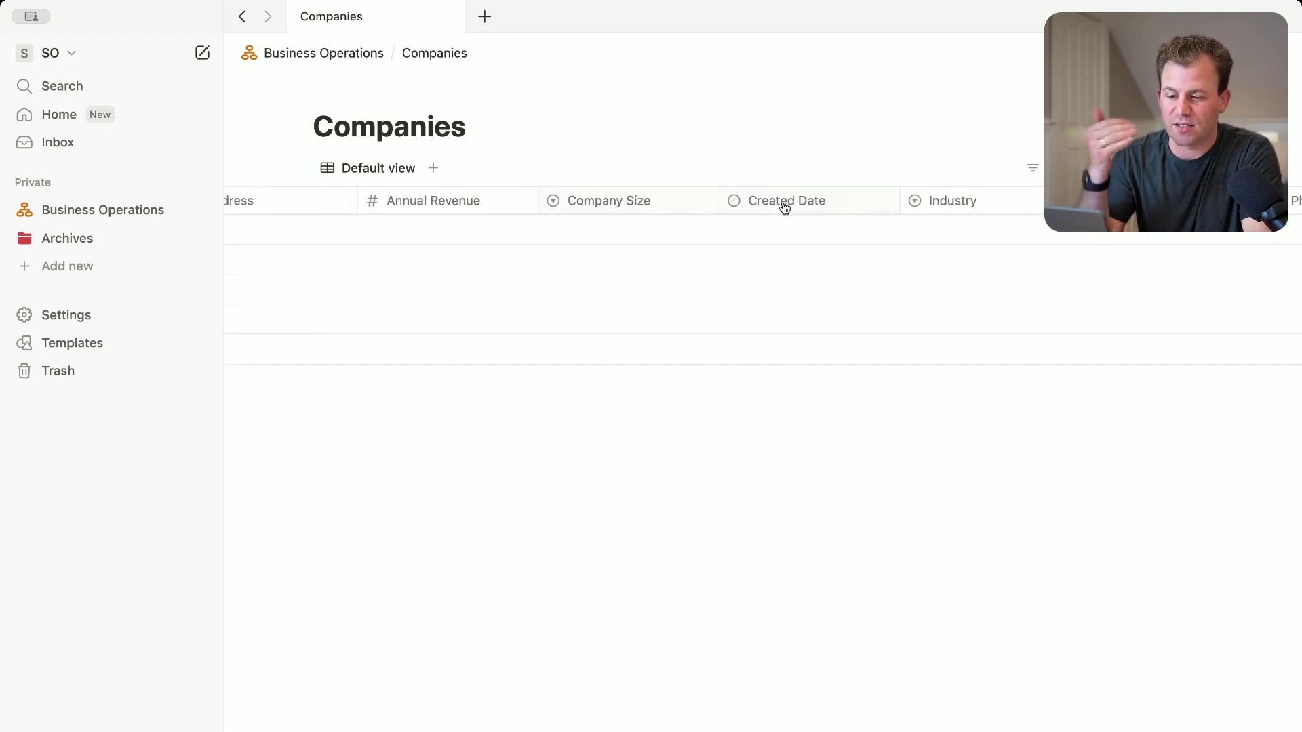
pyautogui.hscroll(20, 784, 208)
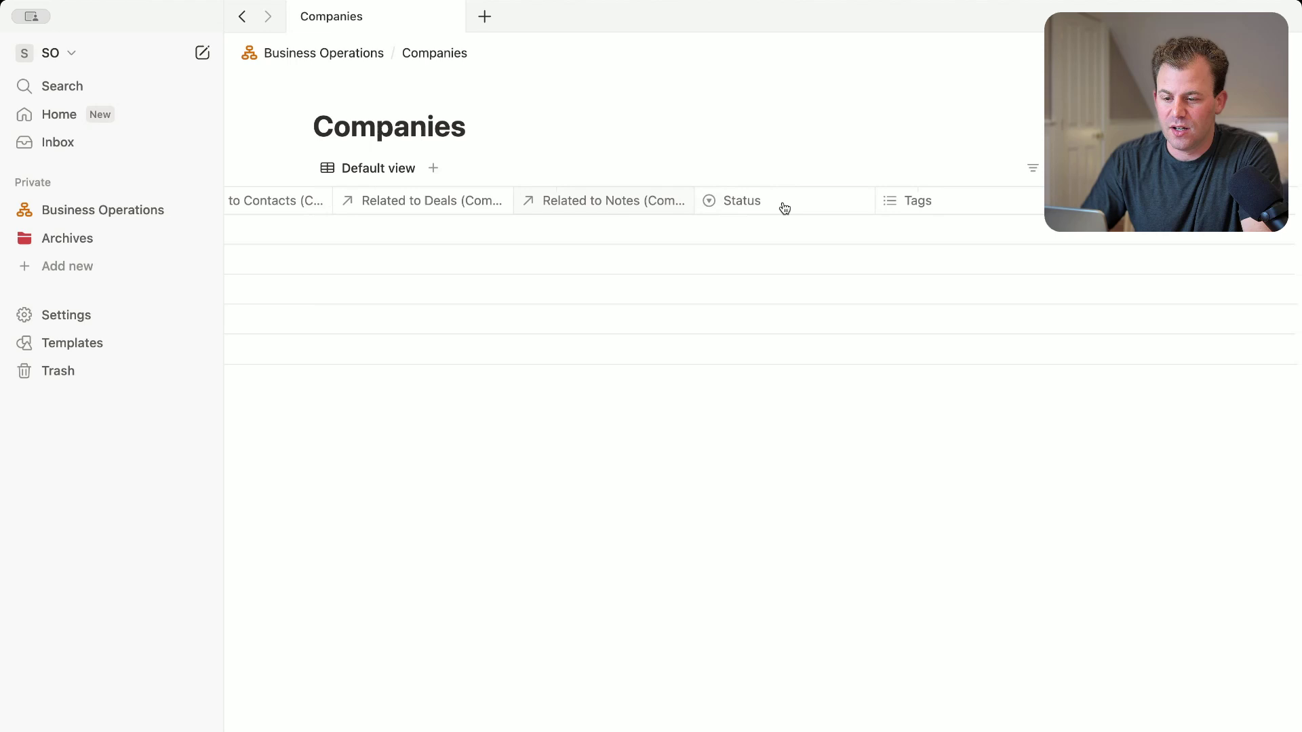
pyautogui.hscroll(-20, 784, 208)
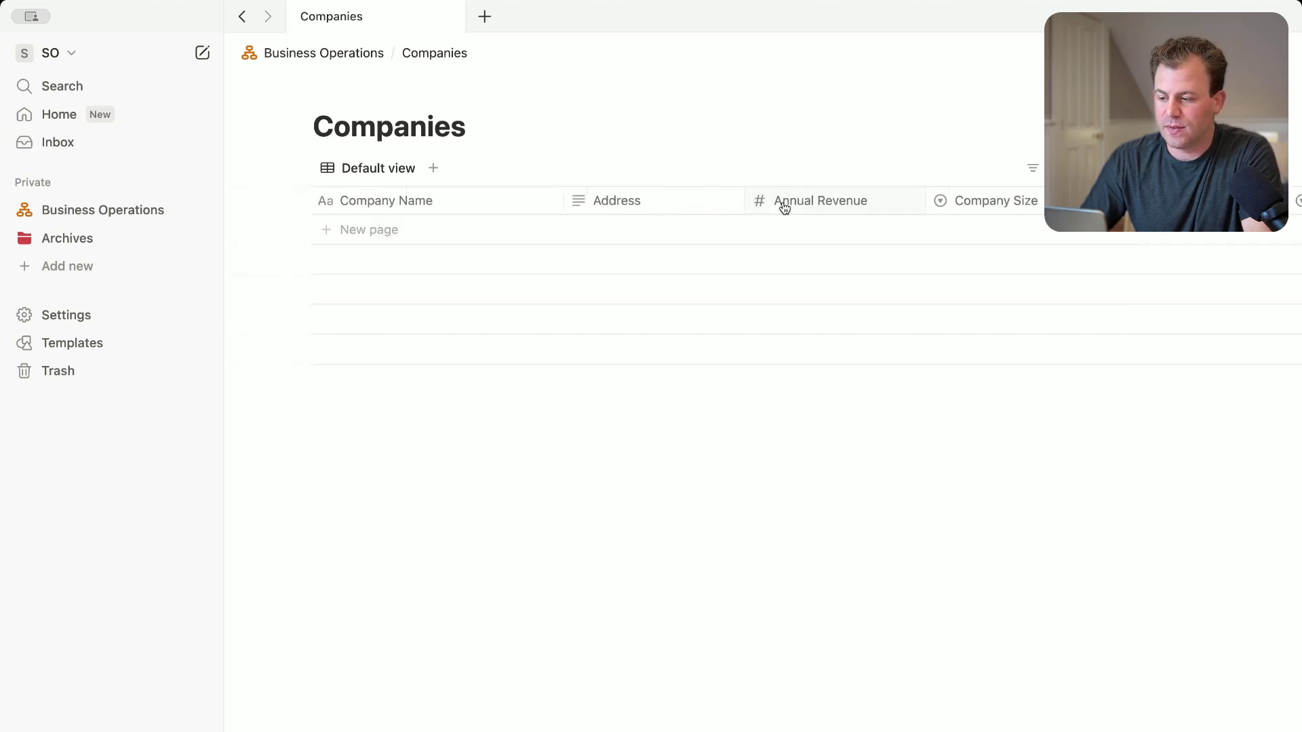
# Go back to Business Operations, open Contacts and scroll through its columns
pyautogui.click(125, 214)
pyautogui.click(506, 371)
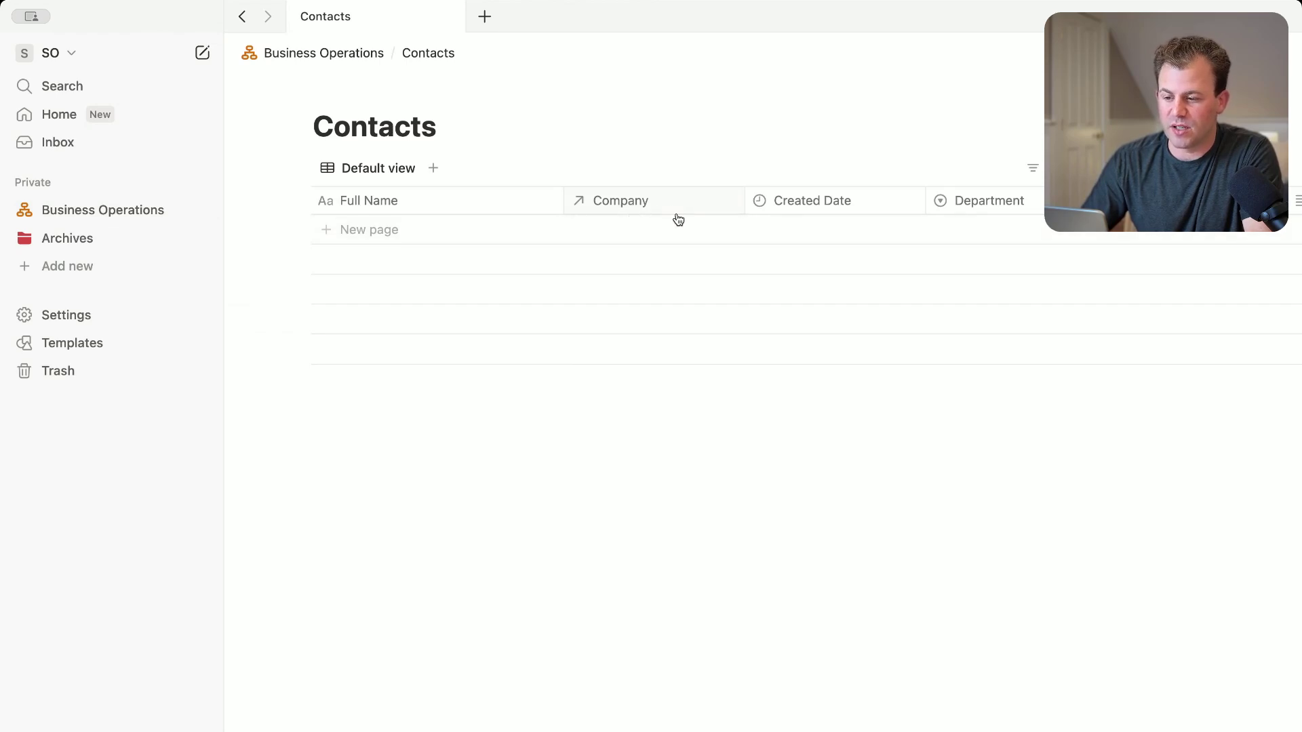
pyautogui.hscroll(10, 802, 221)
pyautogui.hscroll(12, 811, 208)
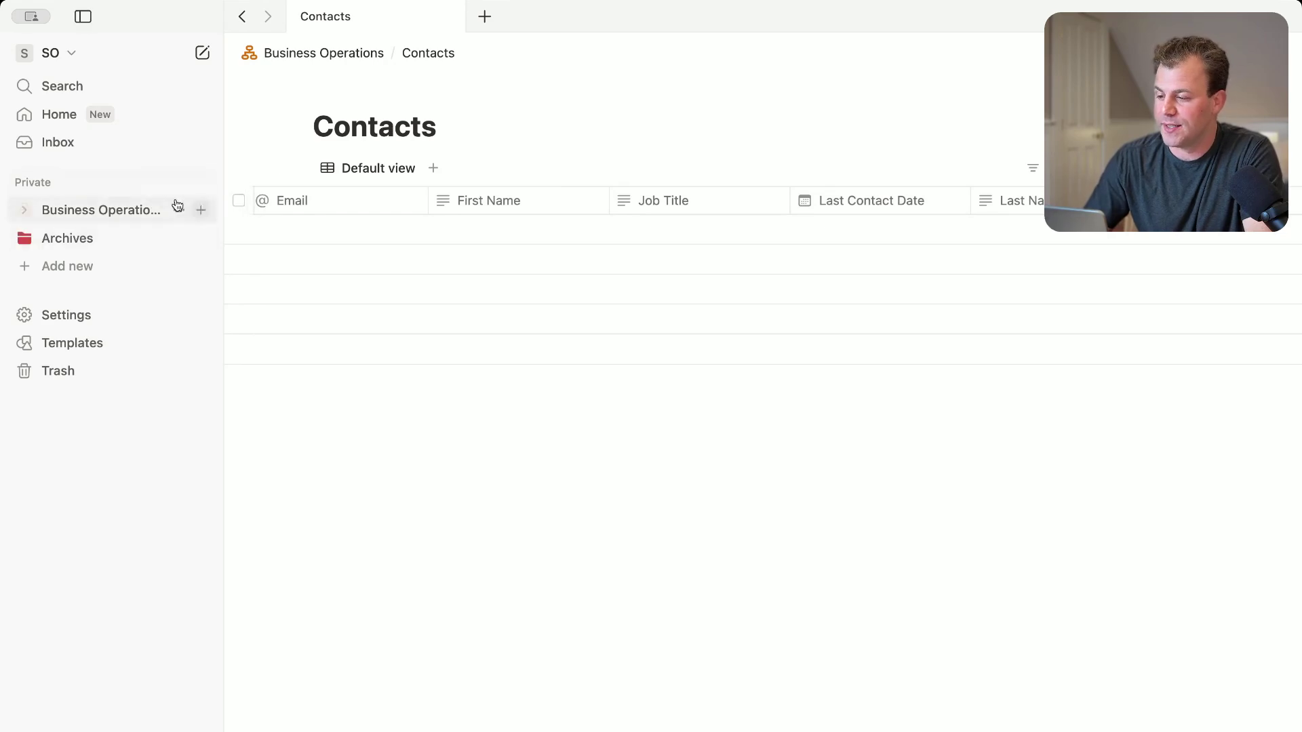
# Add a Board view to the Deals database, then return to the Business Operations page
pyautogui.click(52, 212)
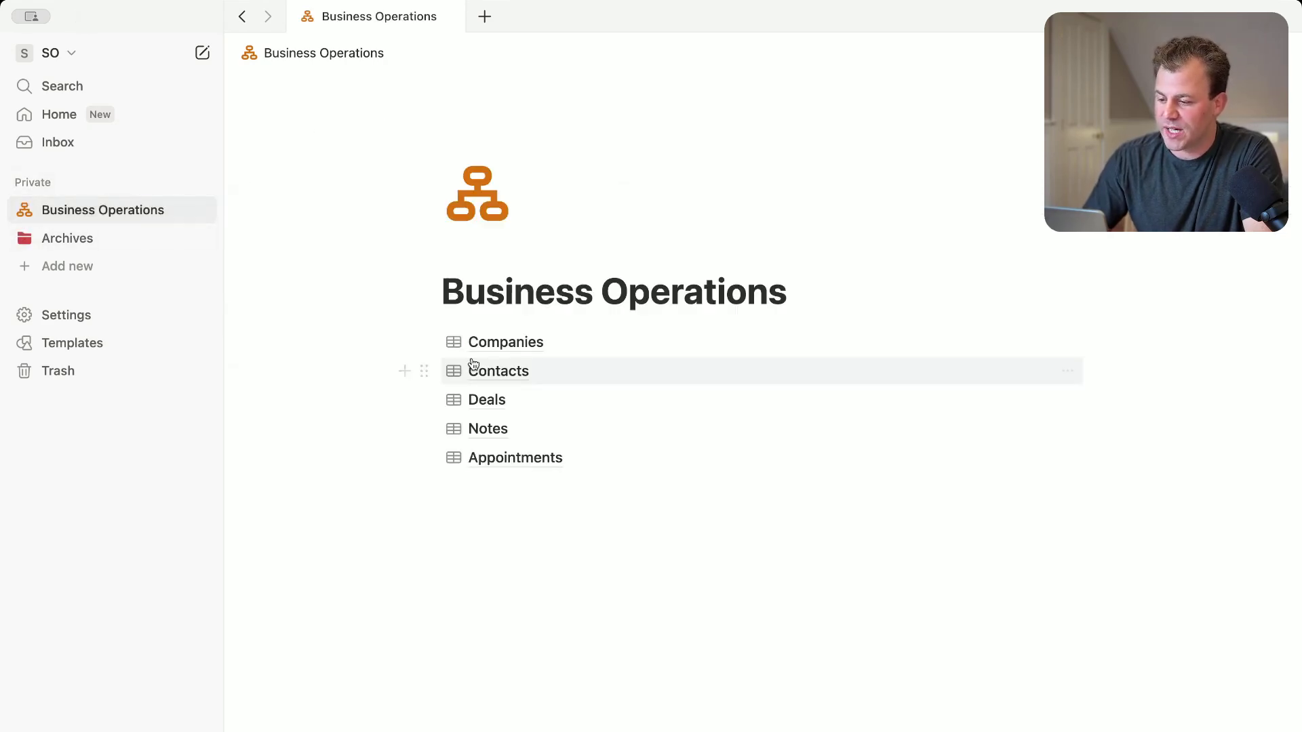
pyautogui.click(480, 395)
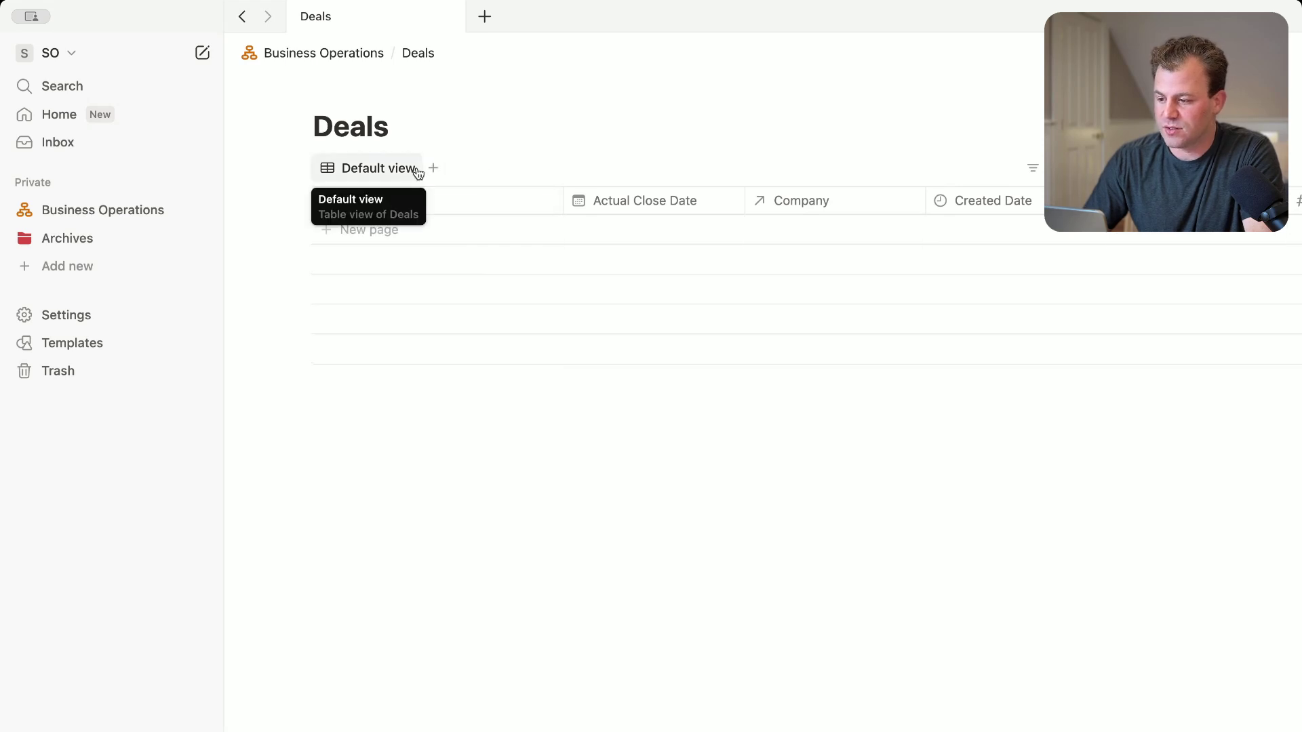
pyautogui.click(432, 171)
pyautogui.click(377, 171)
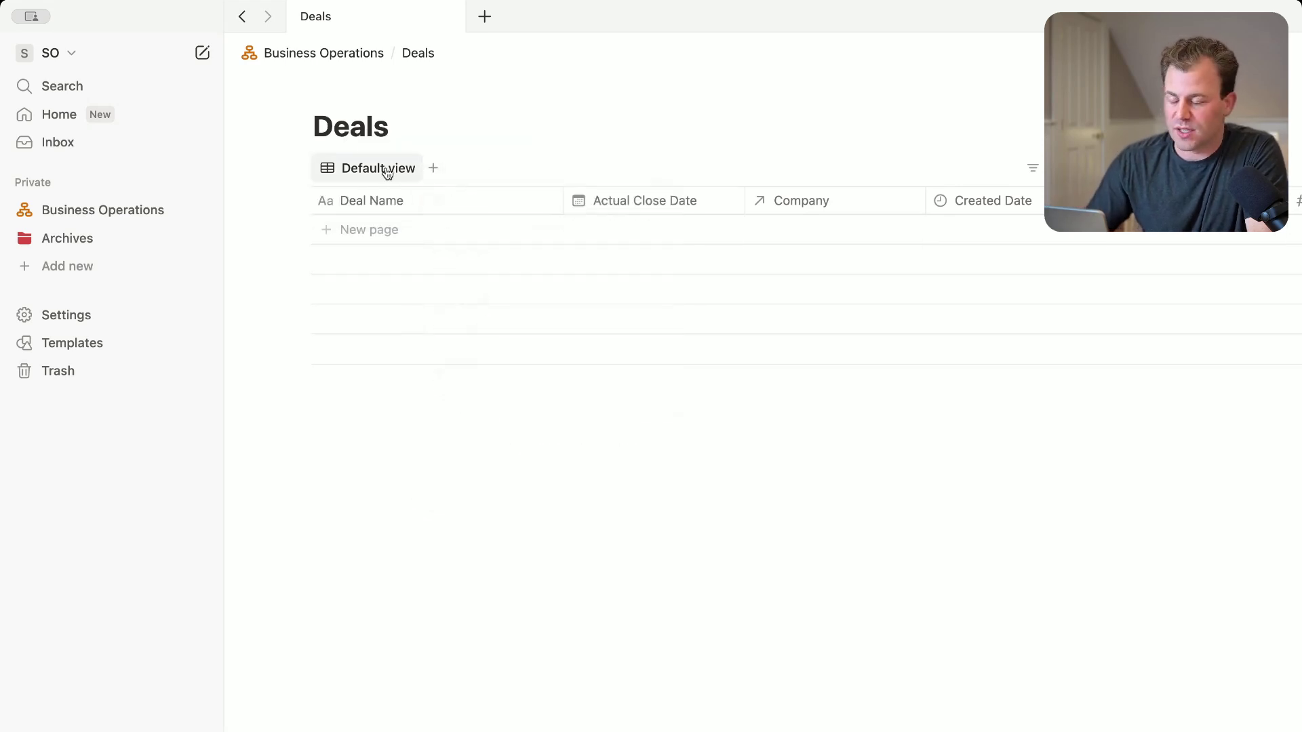
pyautogui.click(430, 168)
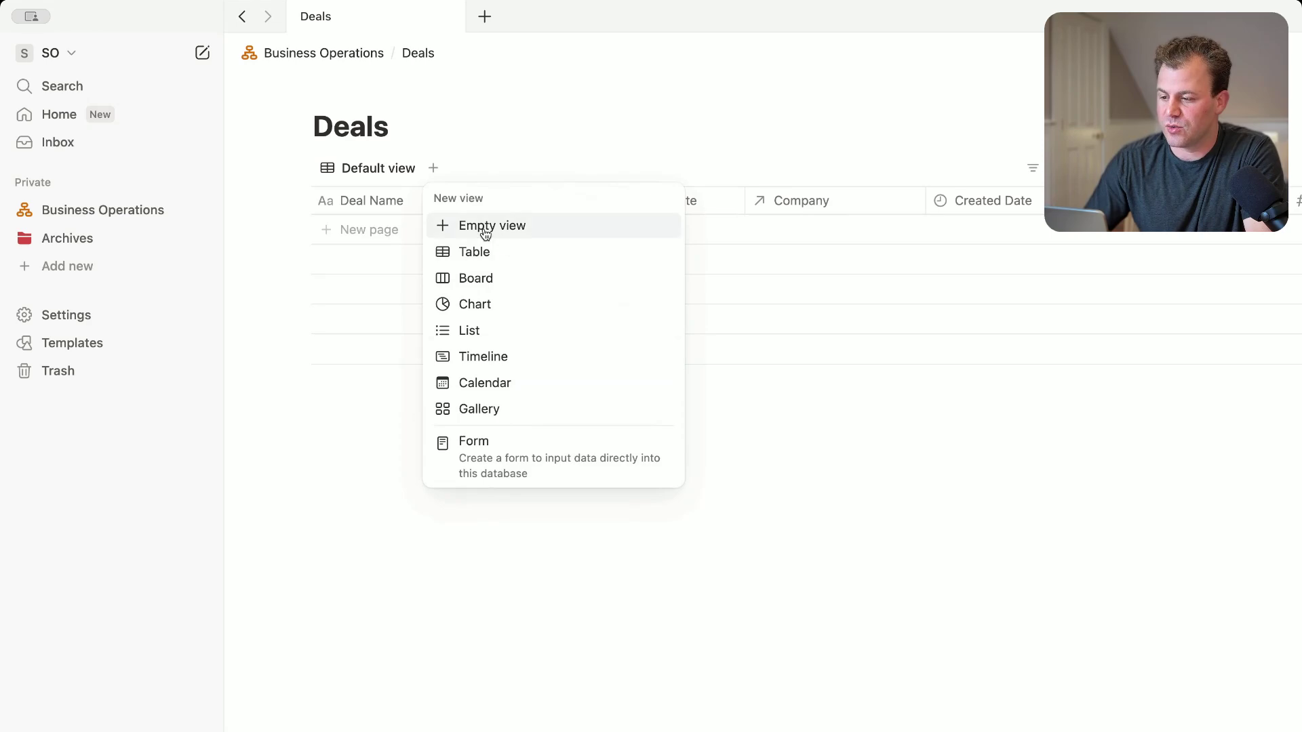
pyautogui.click(478, 277)
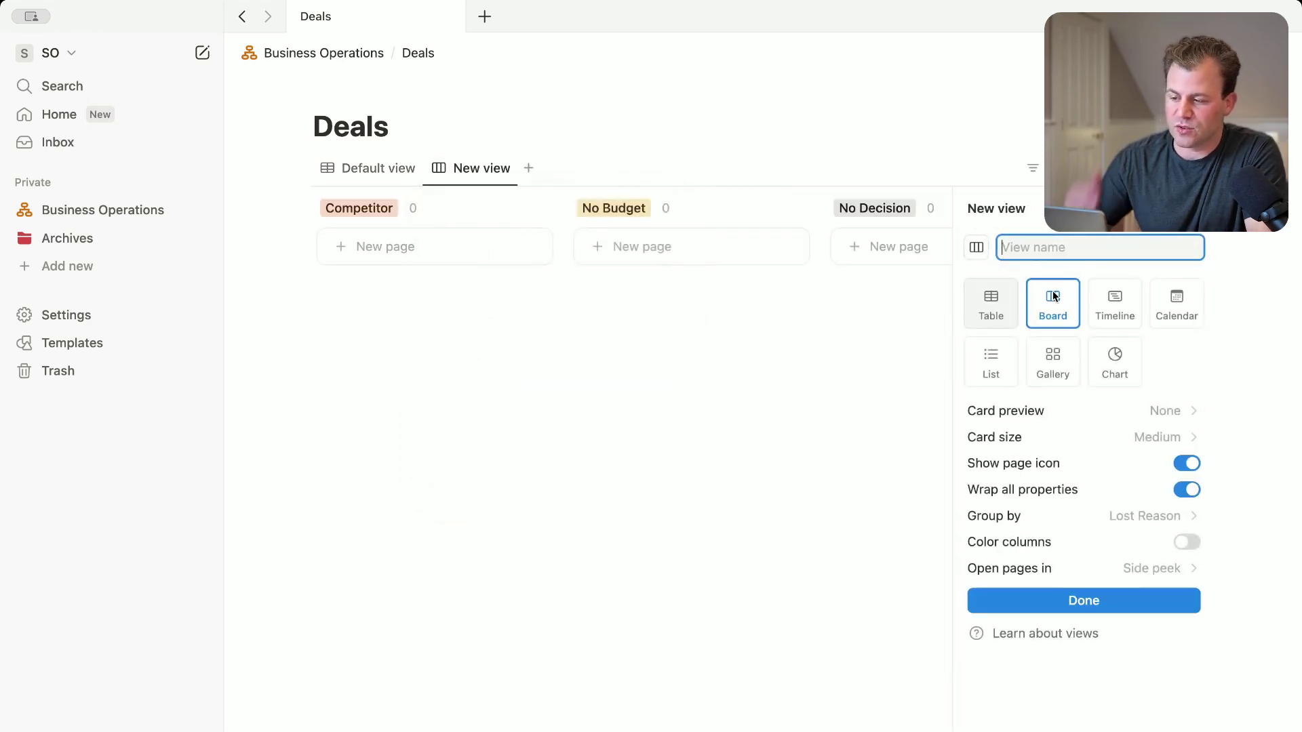
pyautogui.click(1083, 600)
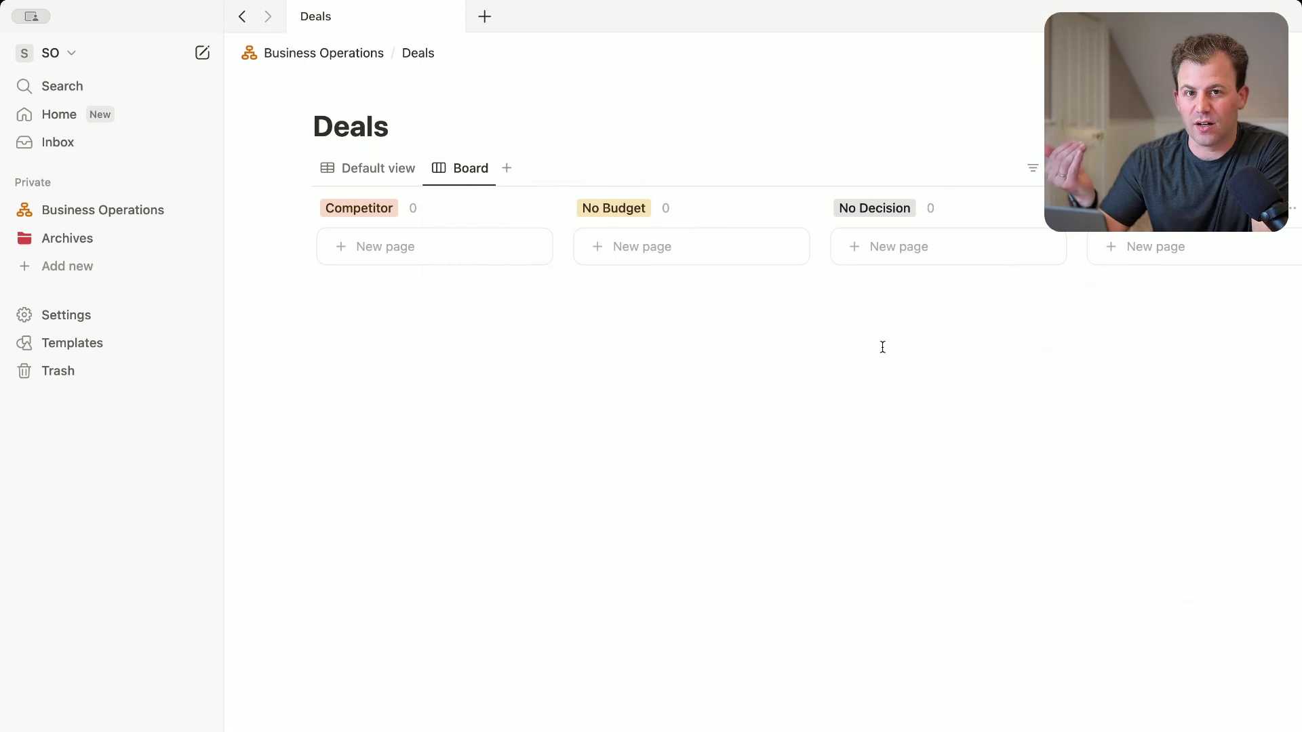
pyautogui.click(111, 213)
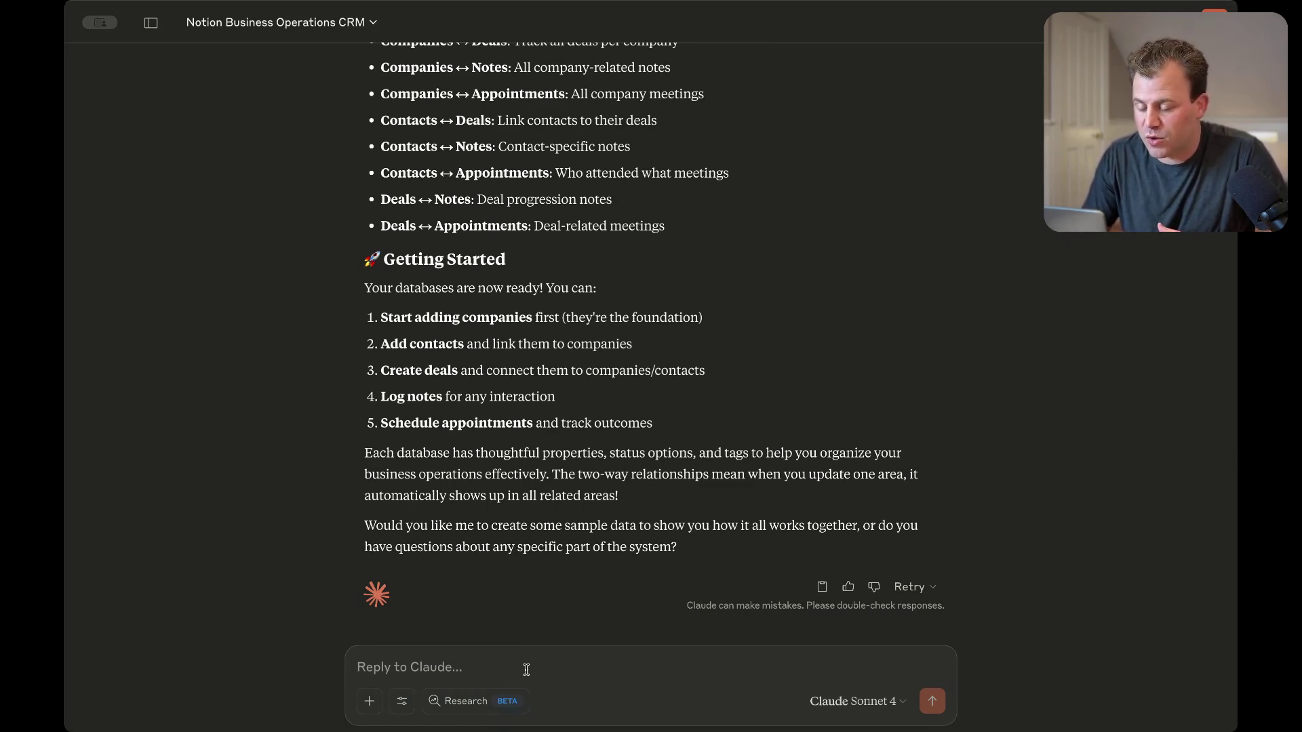
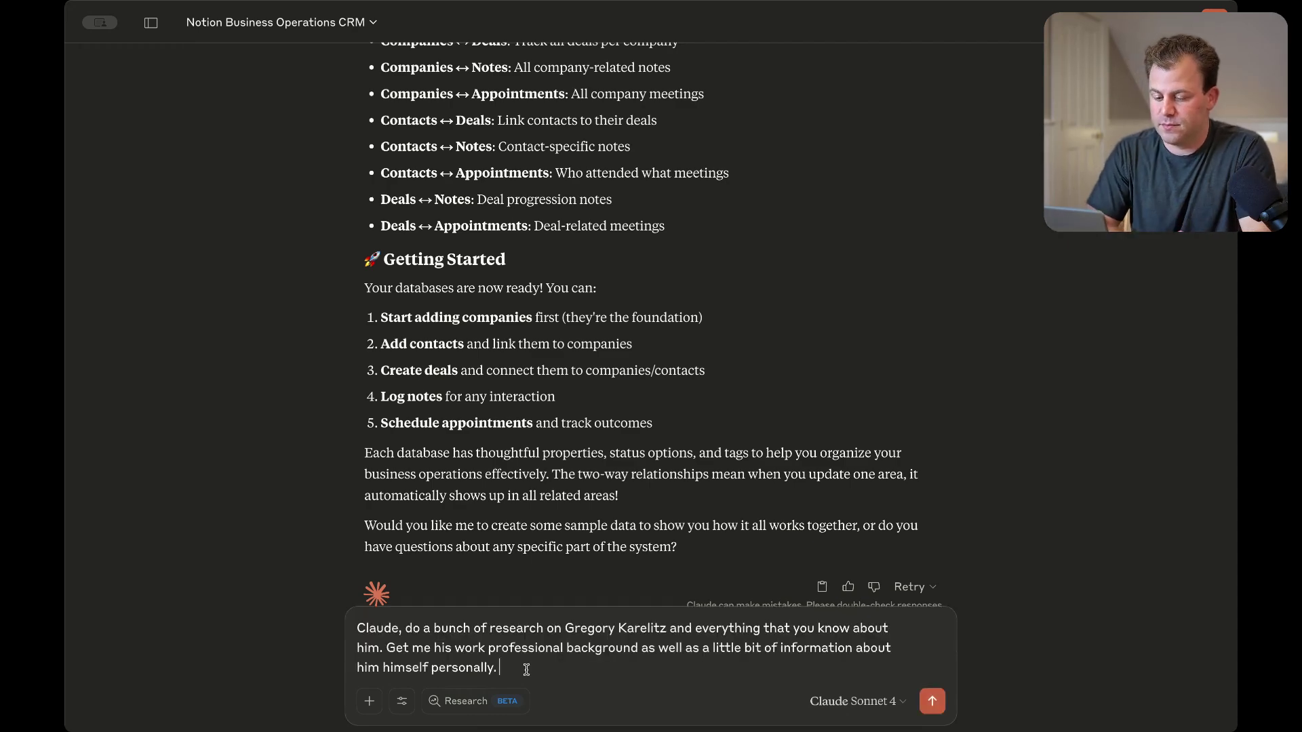
# Send Claude the prepared request to research a person's professional background
pyautogui.press('Return')
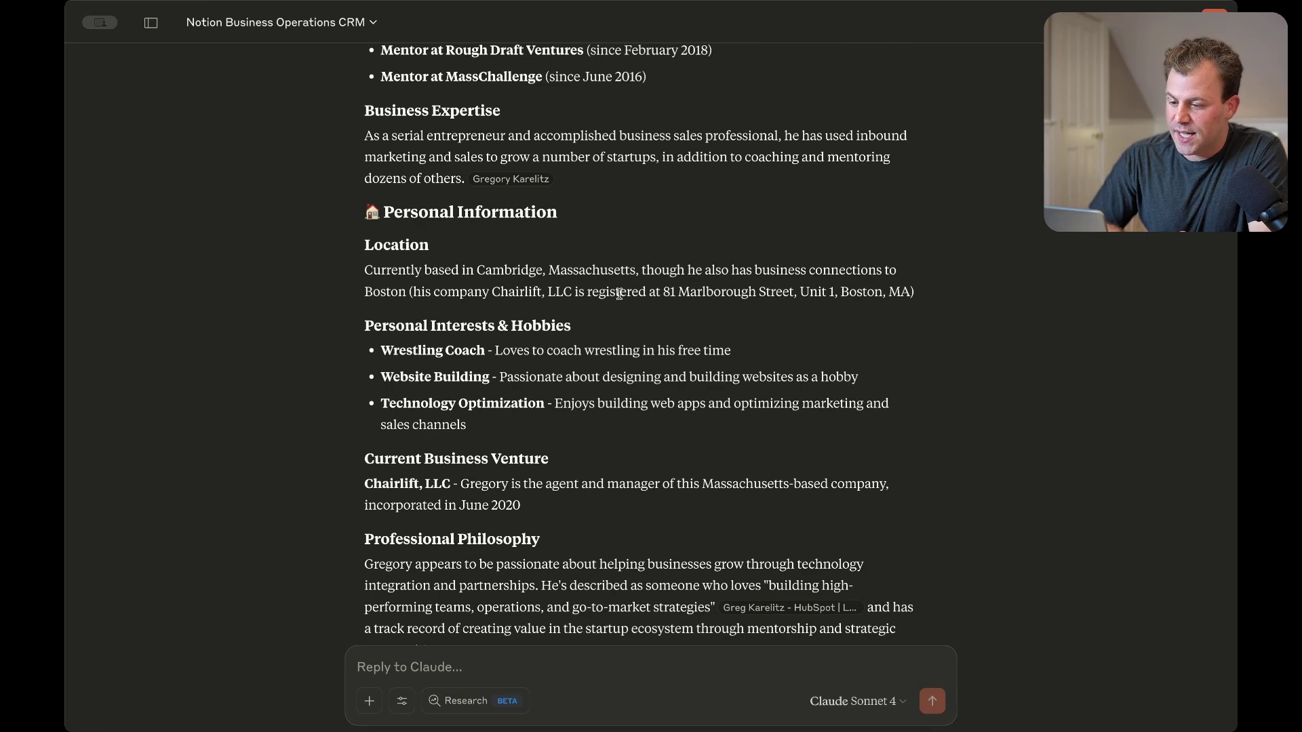
# Ask Claude to go ahead and create the researched person as a Notion contact with these details
pyautogui.scroll(-8, 634, 370)
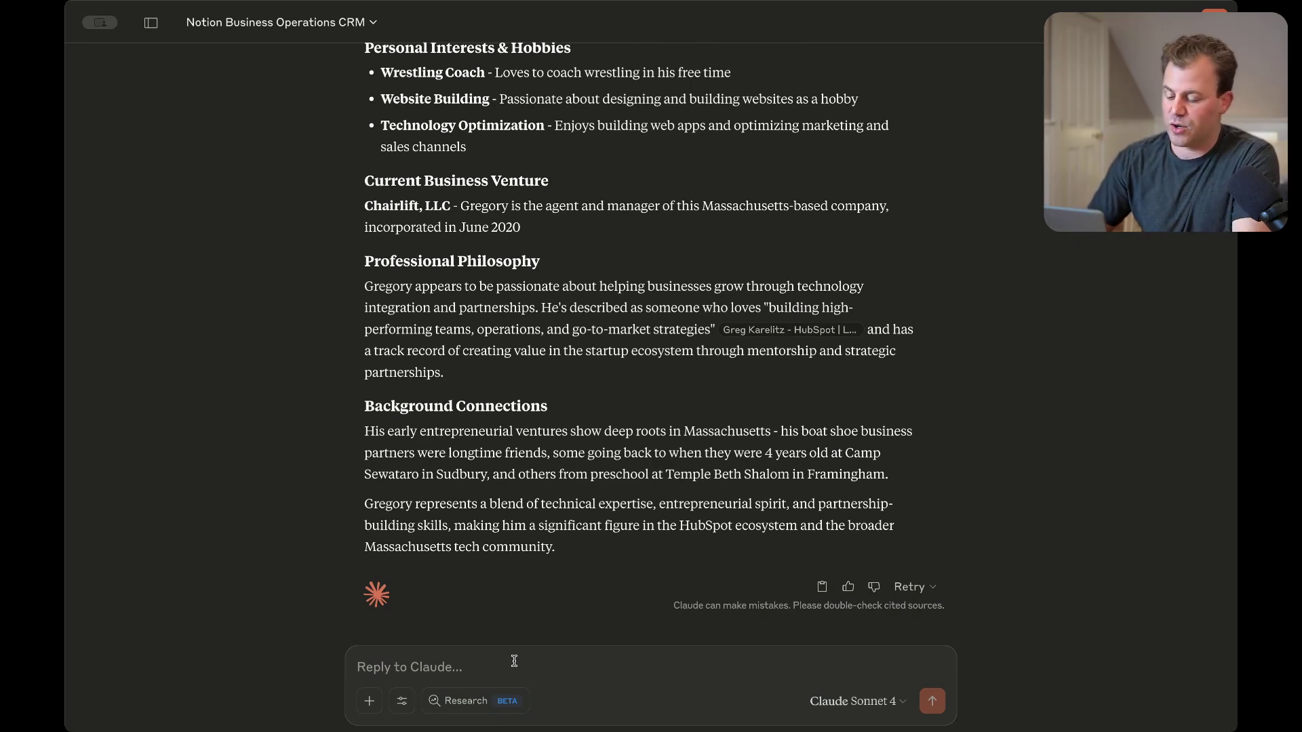
pyautogui.write('Go ah')
pyautogui.press('BackSpace')
pyautogui.write('ahead')
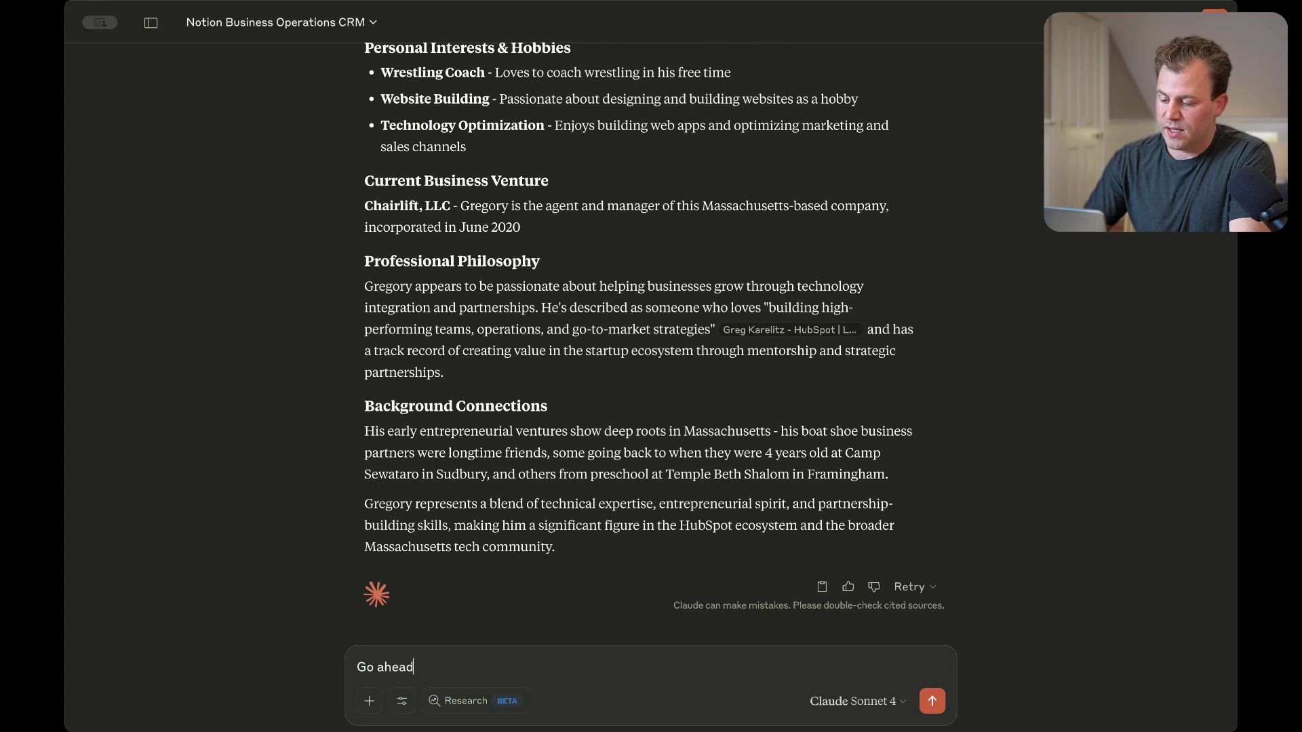
pyautogui.write(' and Create Gre')
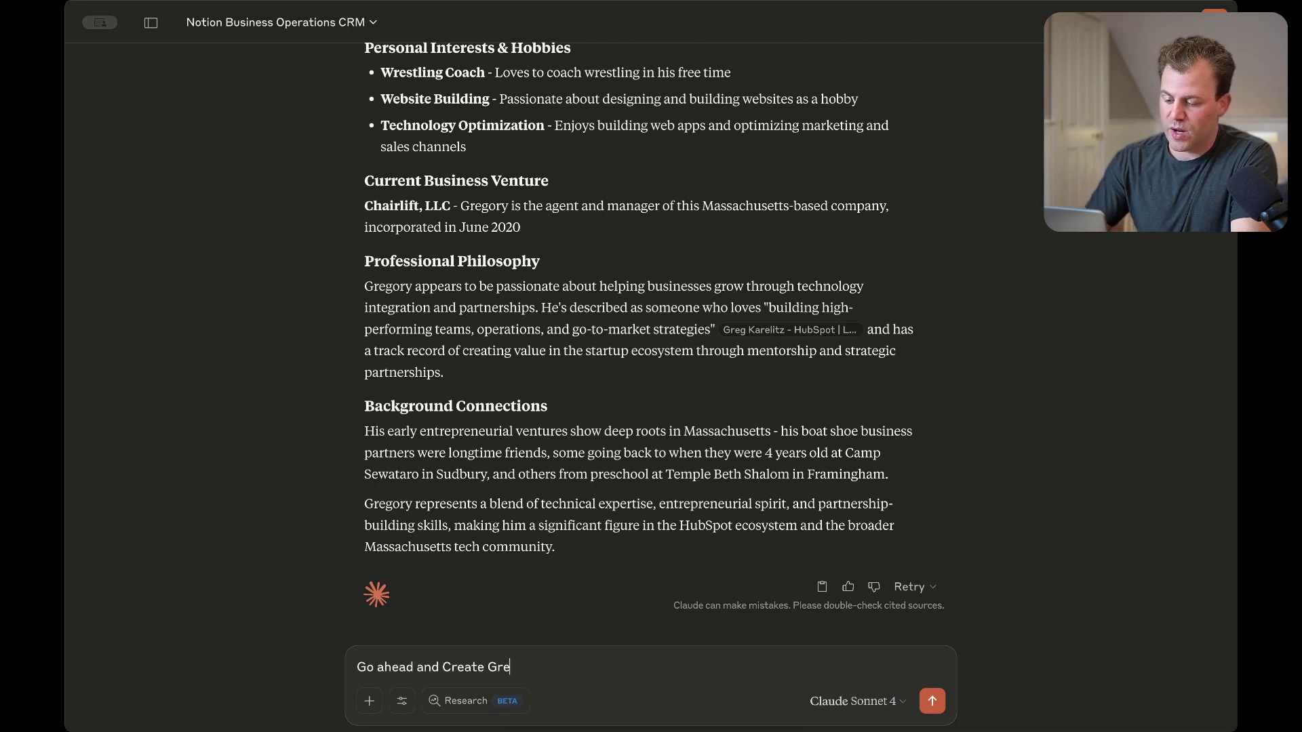
pyautogui.write('g as a contact in')
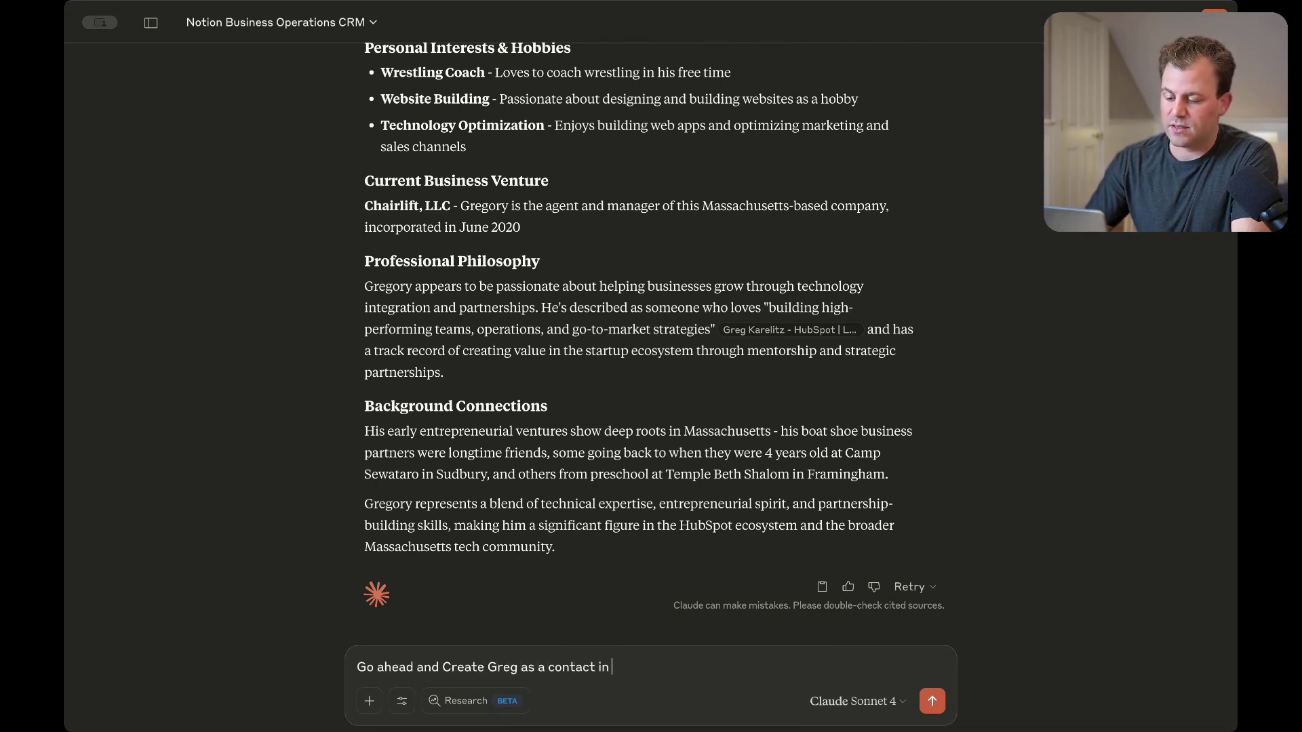
pyautogui.write(' Notion and add tehse')
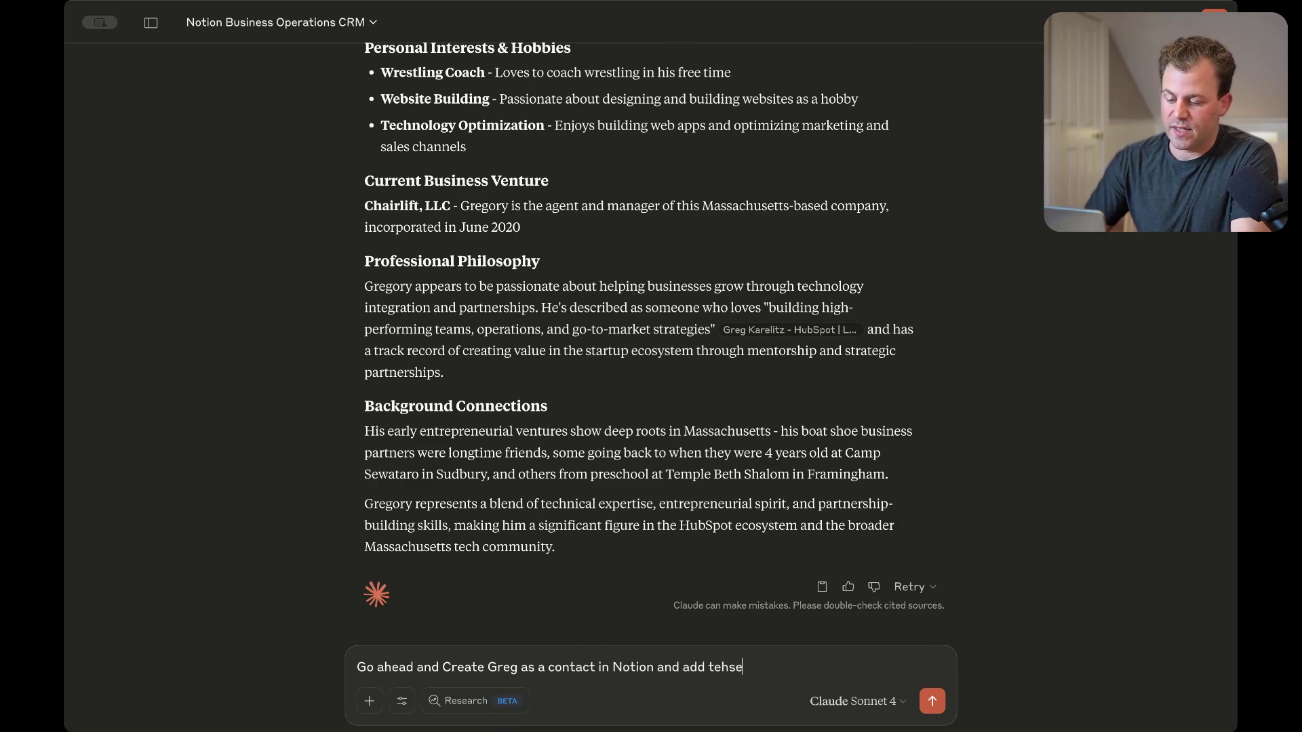
pyautogui.press('BackSpace')
pyautogui.press('BackSpace')
pyautogui.write('hes')
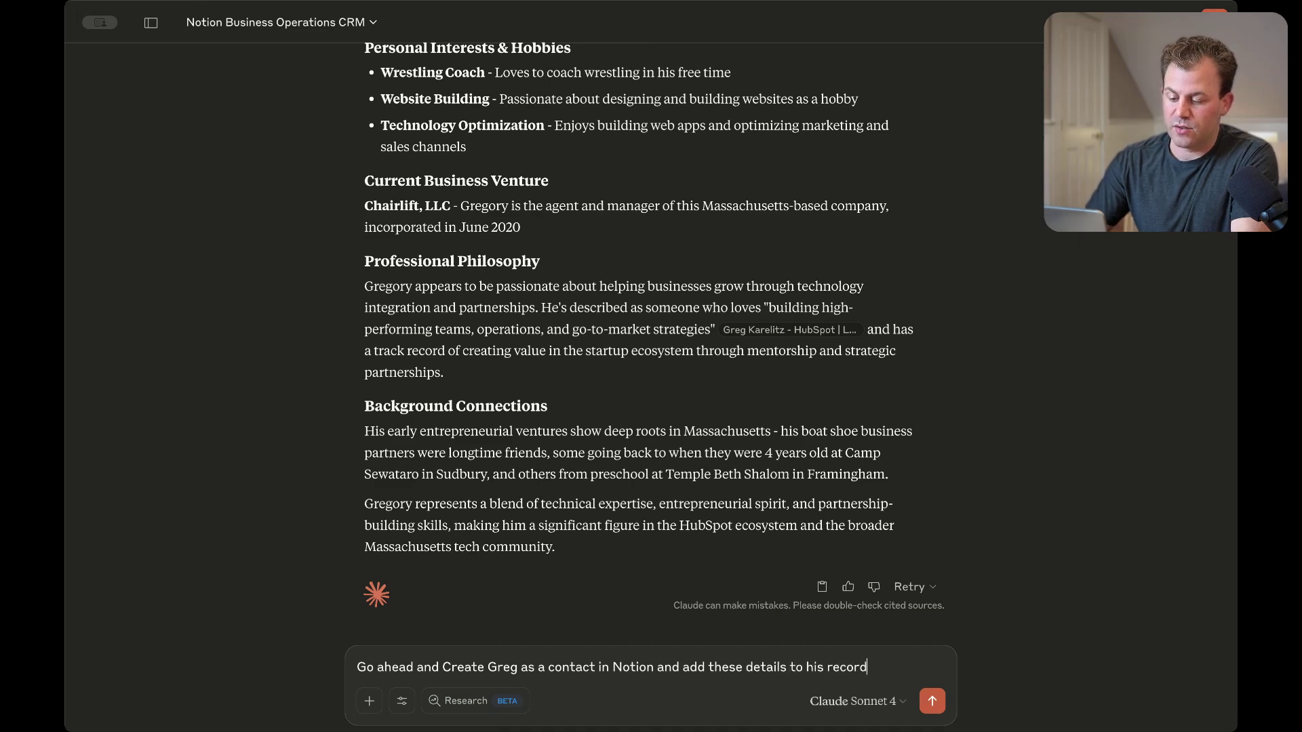
pyautogui.press('Return')
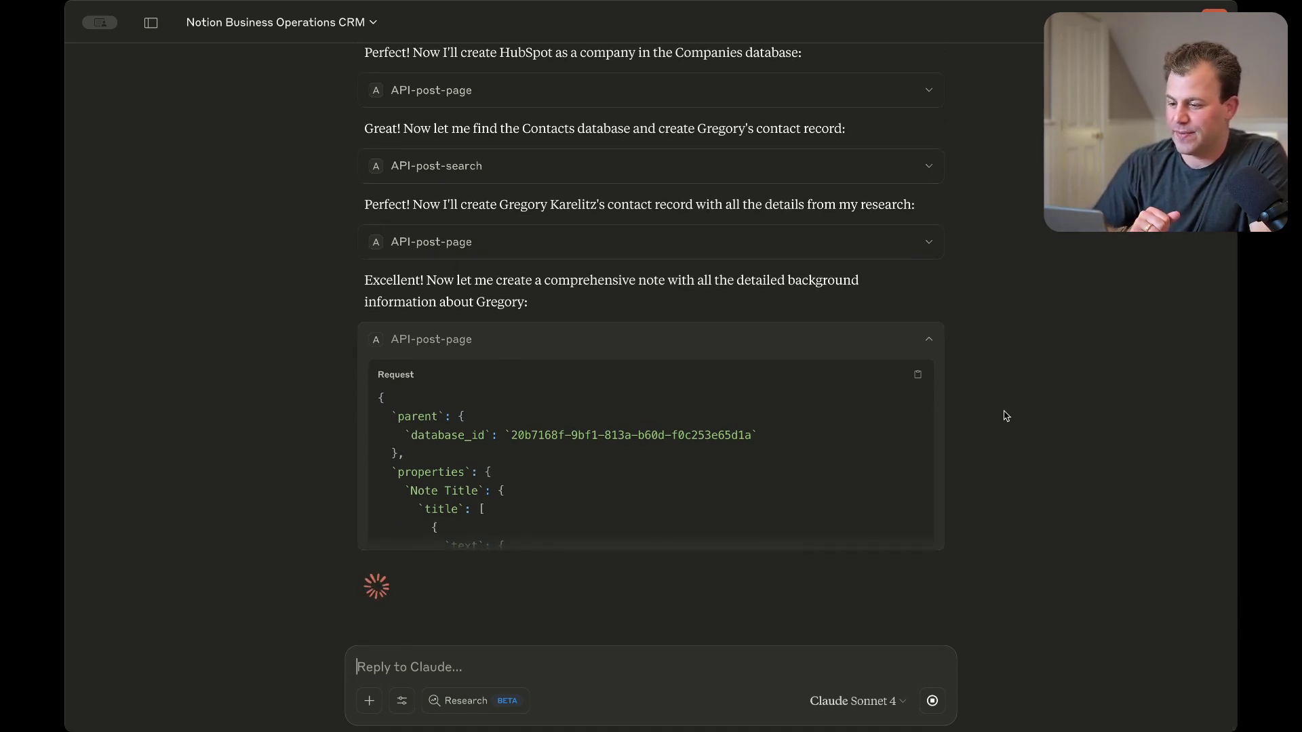
# Scroll through Claude's tool calls as it creates the HubSpot company, the contact and the background note
pyautogui.scroll(-10, 786, 448)
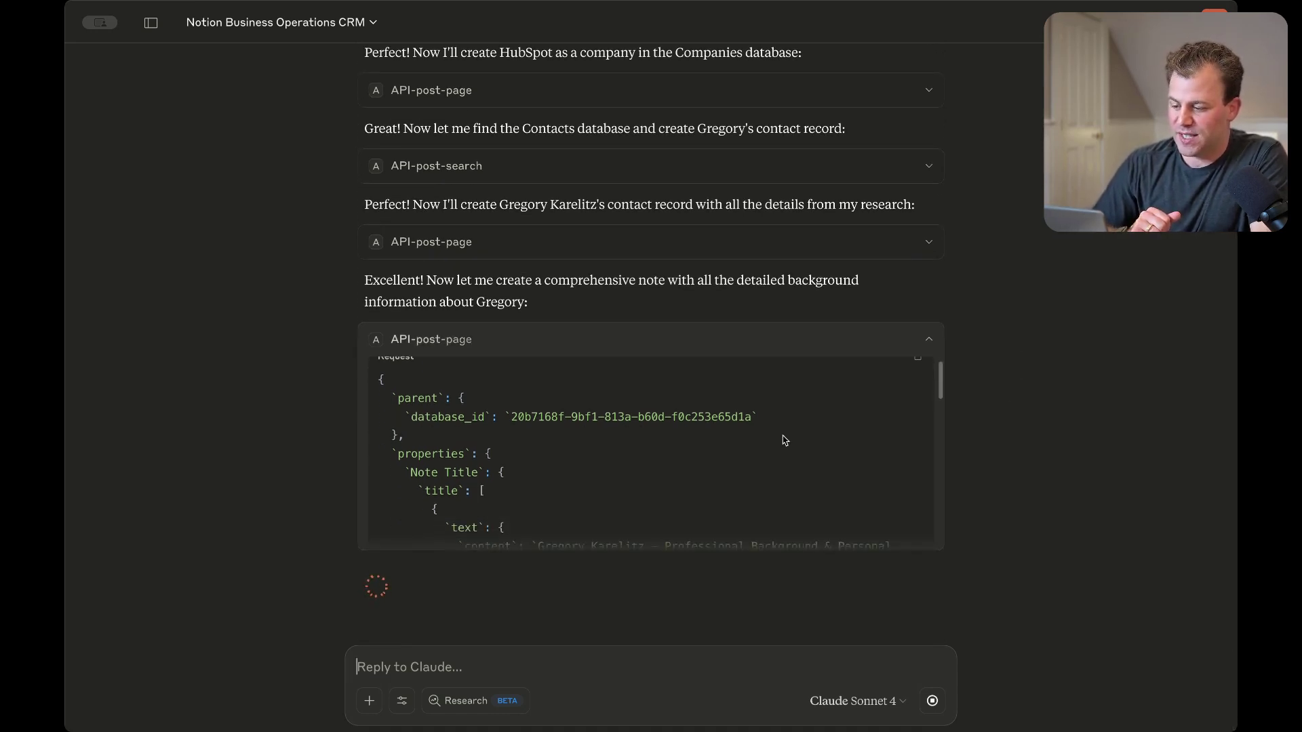
pyautogui.scroll(-5, 804, 500)
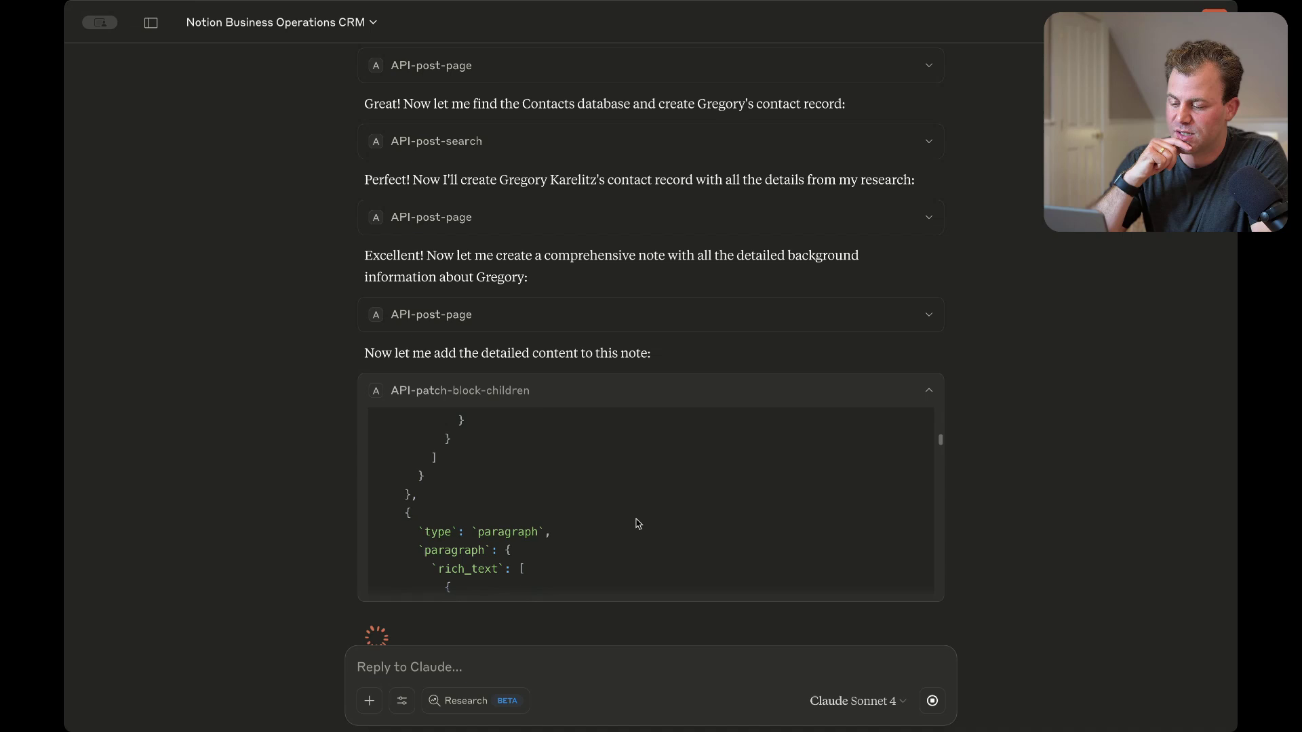
pyautogui.scroll(1, 637, 524)
pyautogui.scroll(-3, 638, 524)
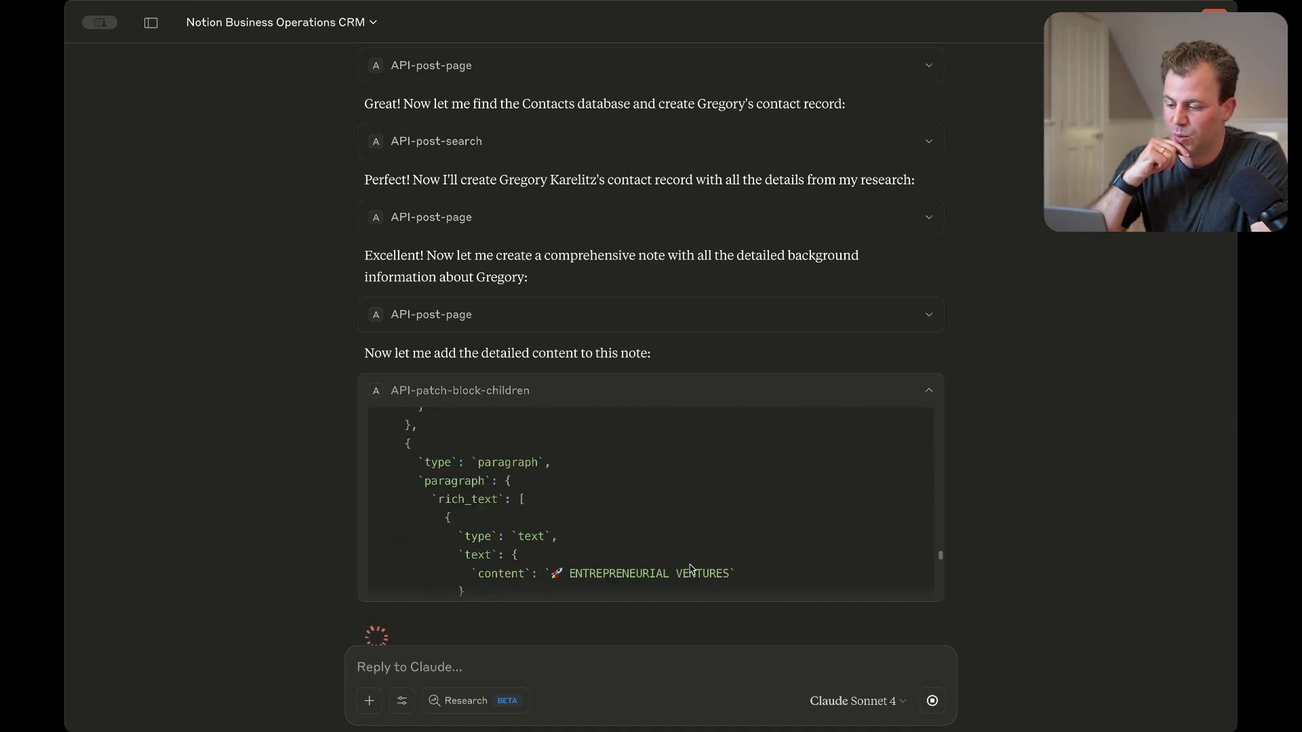
pyautogui.scroll(-1, 980, 467)
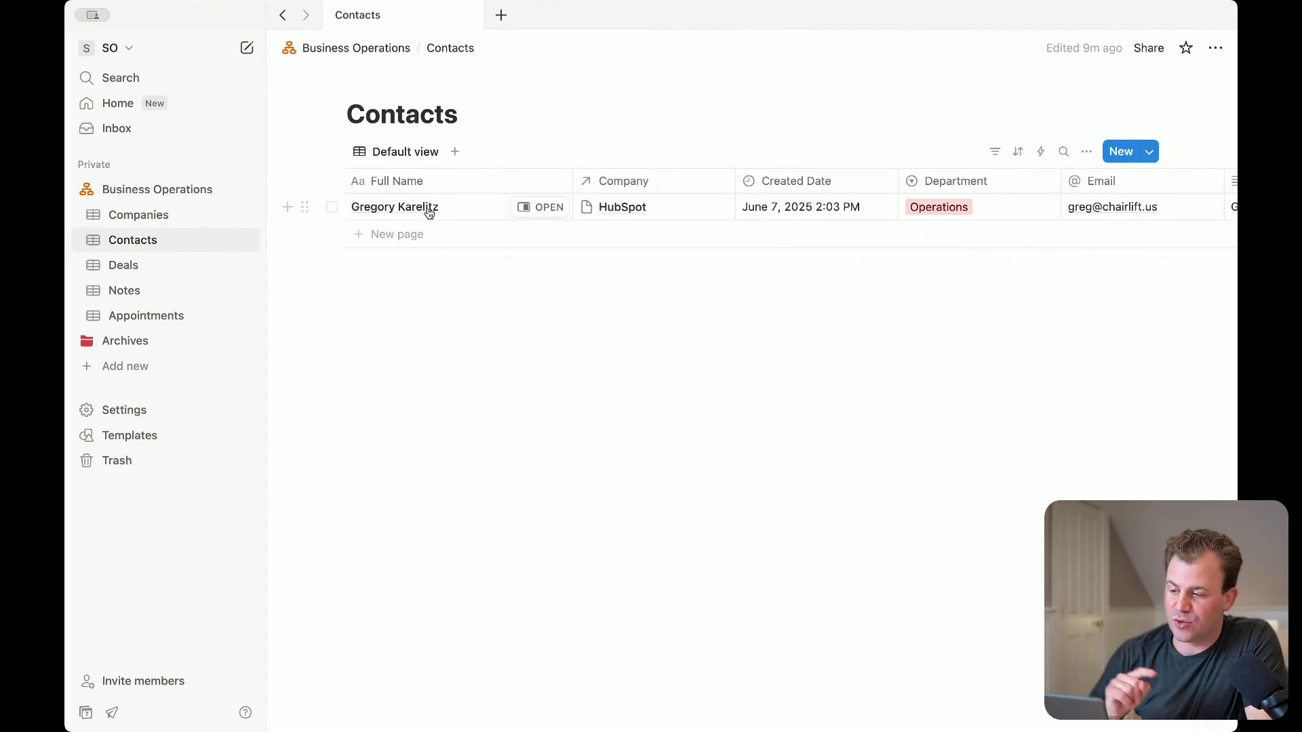
# Open the new contact's record beside the table and review its properties
pyautogui.click(533, 209)
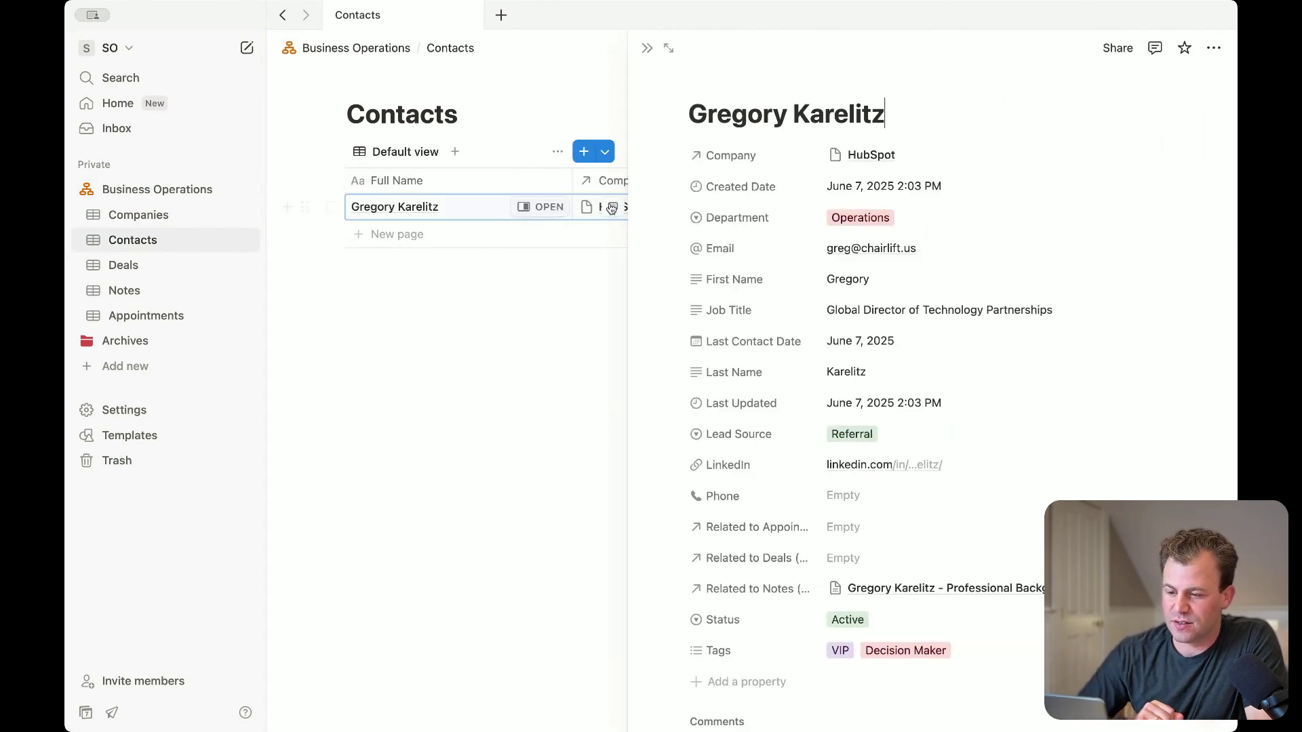
pyautogui.scroll(-2, 901, 259)
pyautogui.scroll(-3, 901, 259)
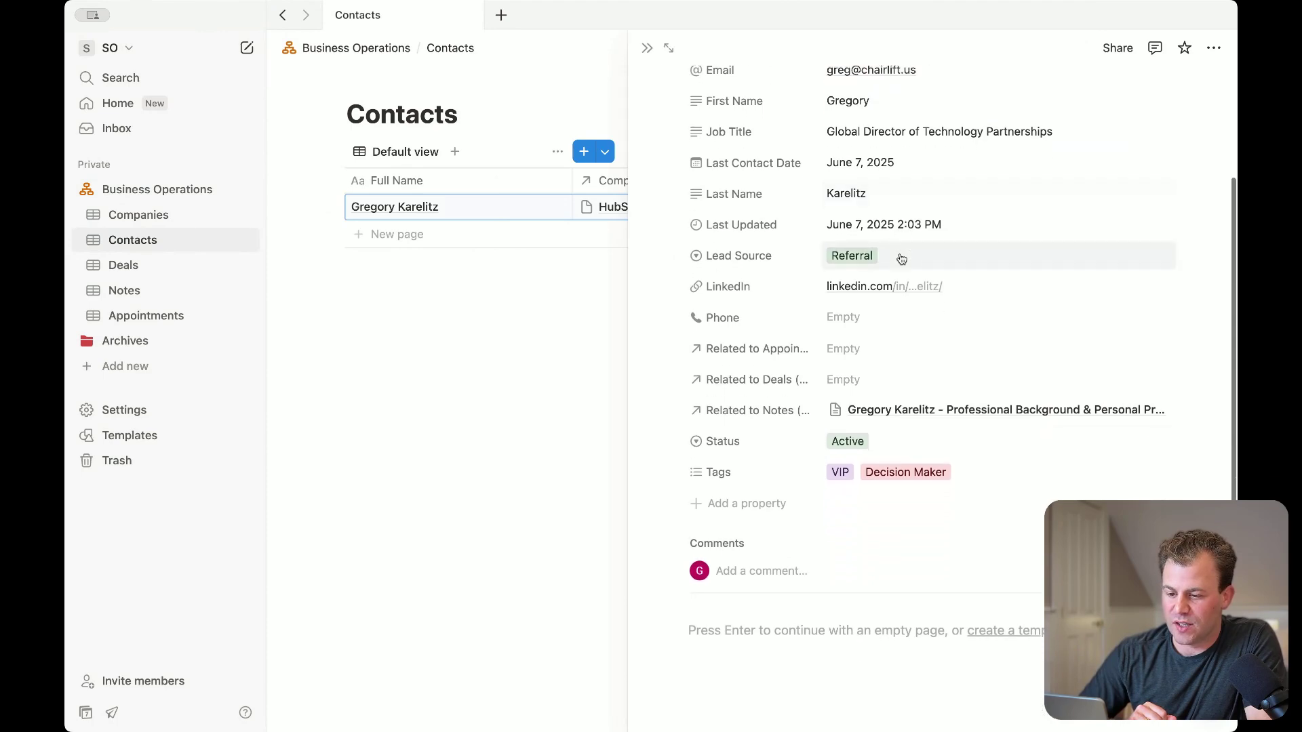
pyautogui.scroll(3, 846, 311)
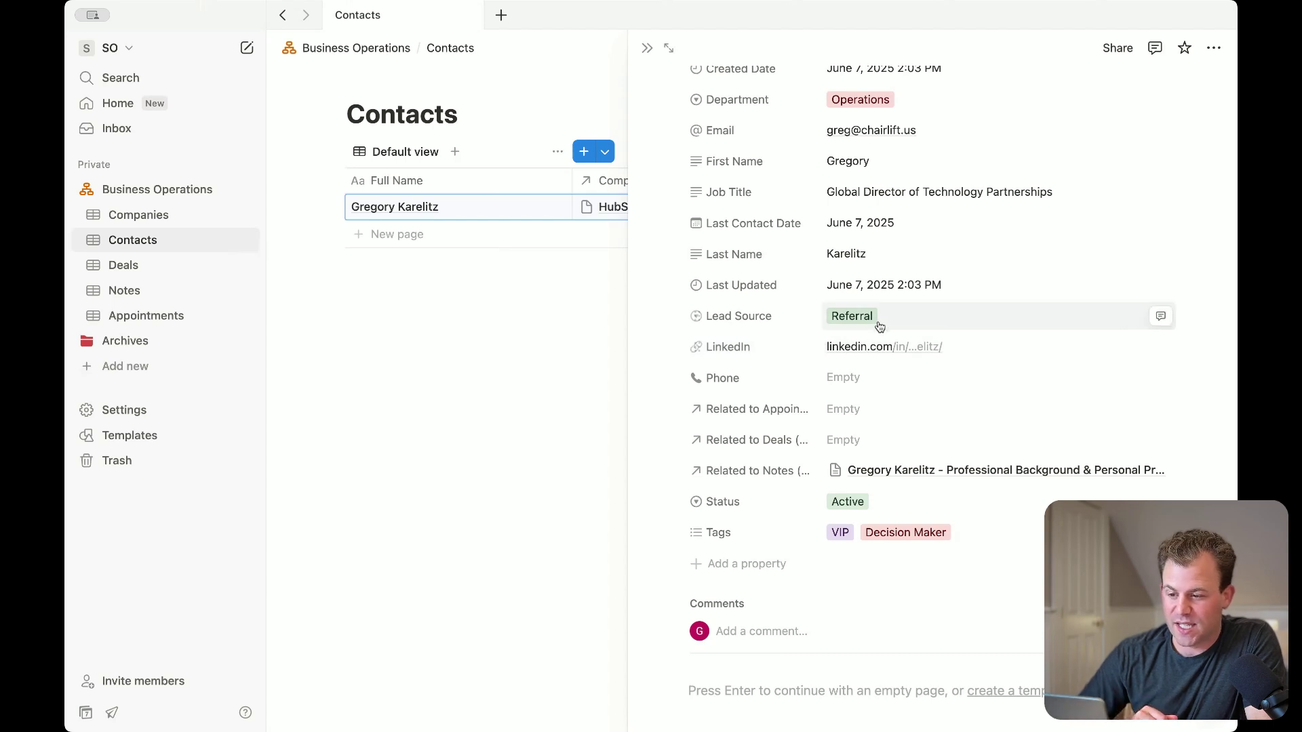
pyautogui.scroll(2, 875, 327)
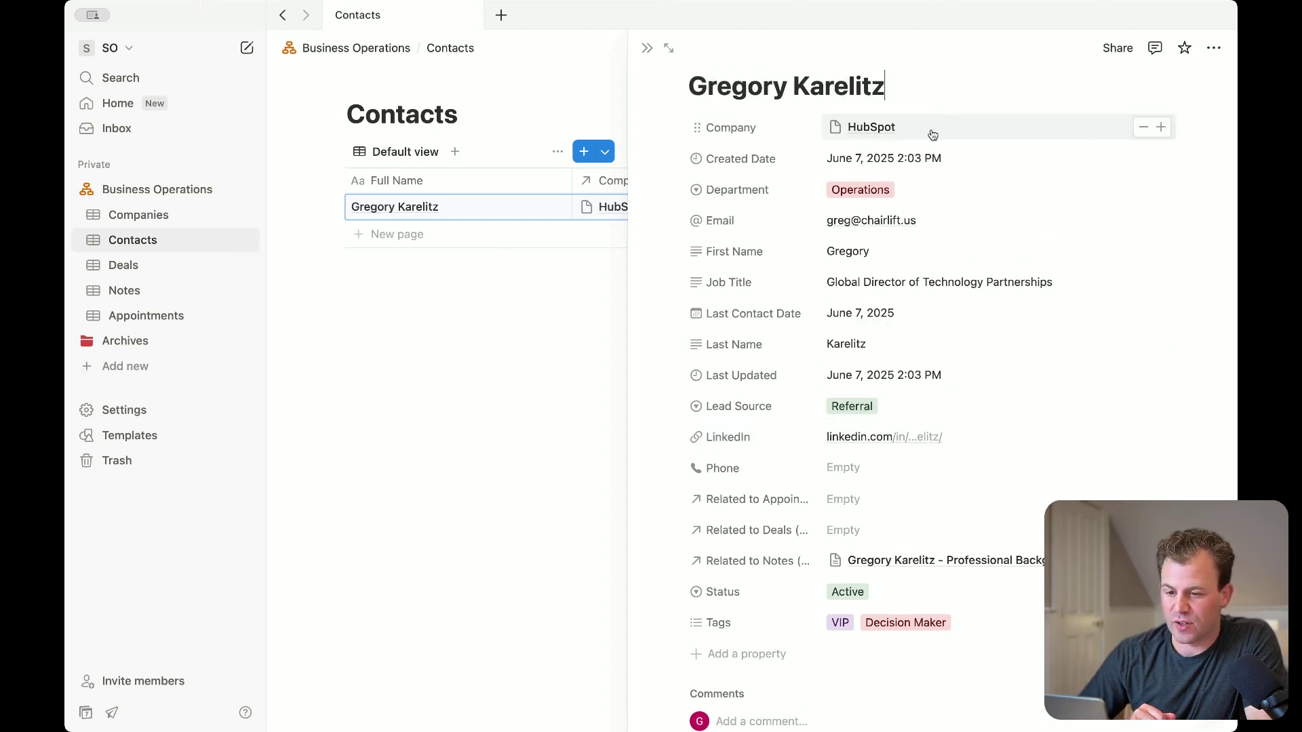
# Open the linked HubSpot company page and scroll through its address, revenue and links
pyautogui.click(881, 128)
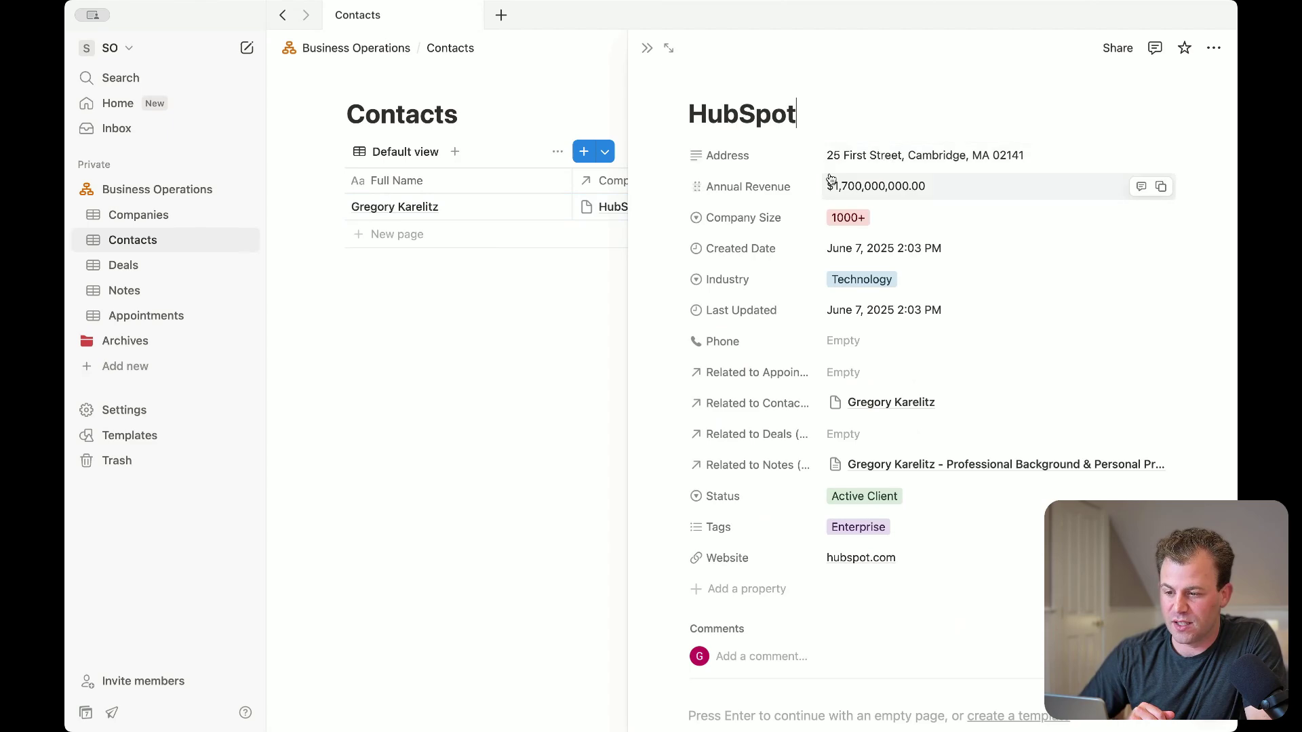
pyautogui.scroll(-1, 918, 469)
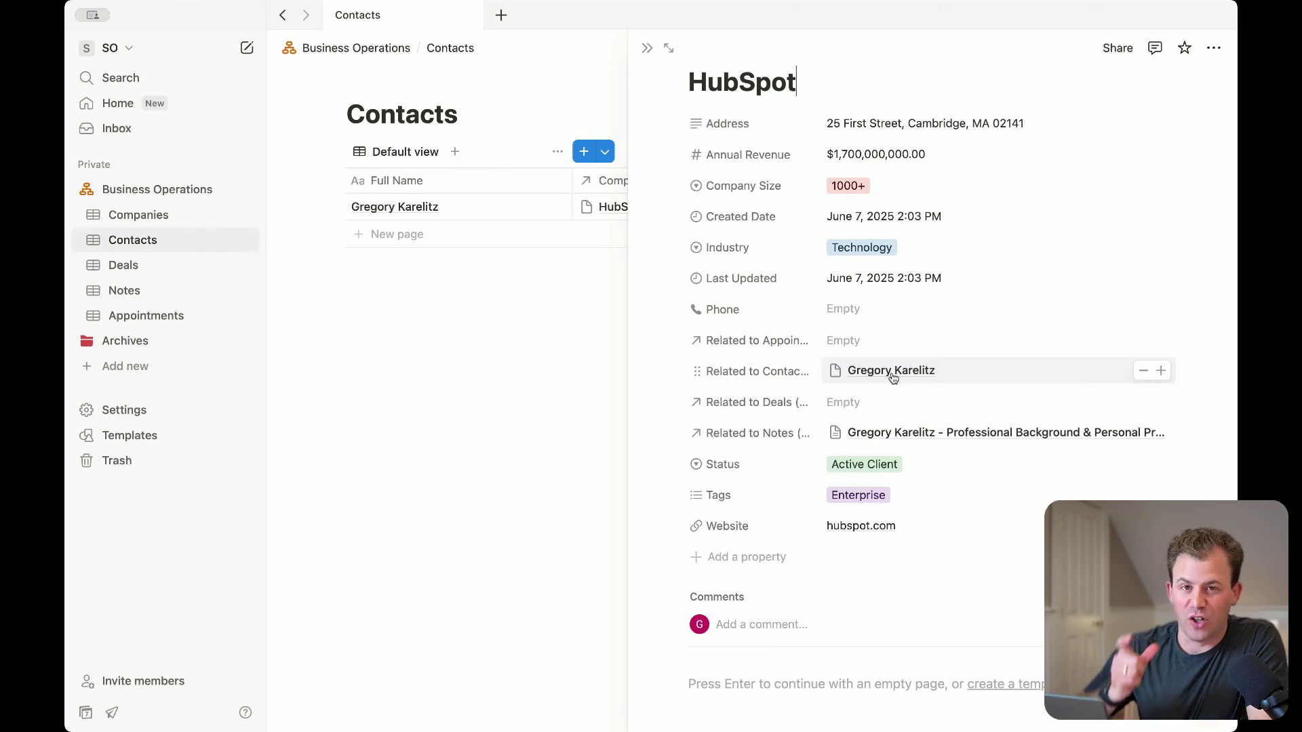
pyautogui.scroll(-1, 892, 378)
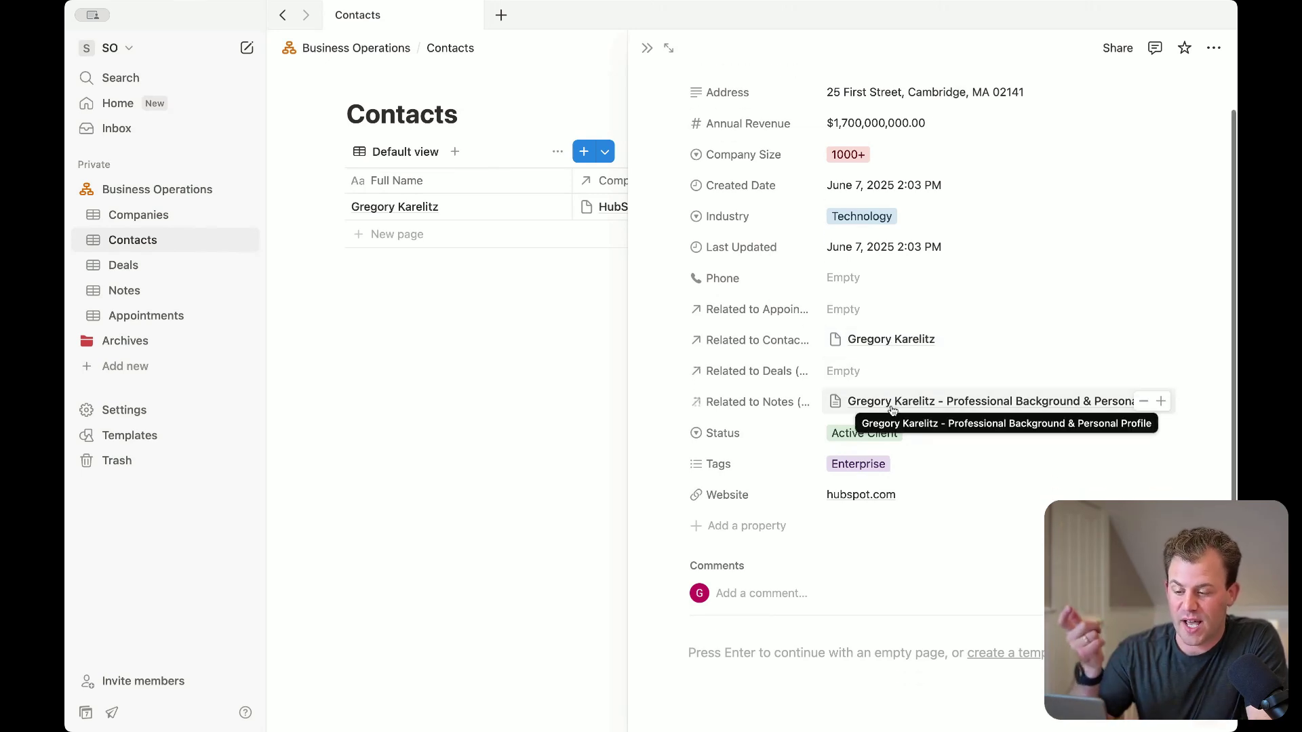
# Open the linked Professional Background & Personal Profile note and scroll through it
pyautogui.click(897, 405)
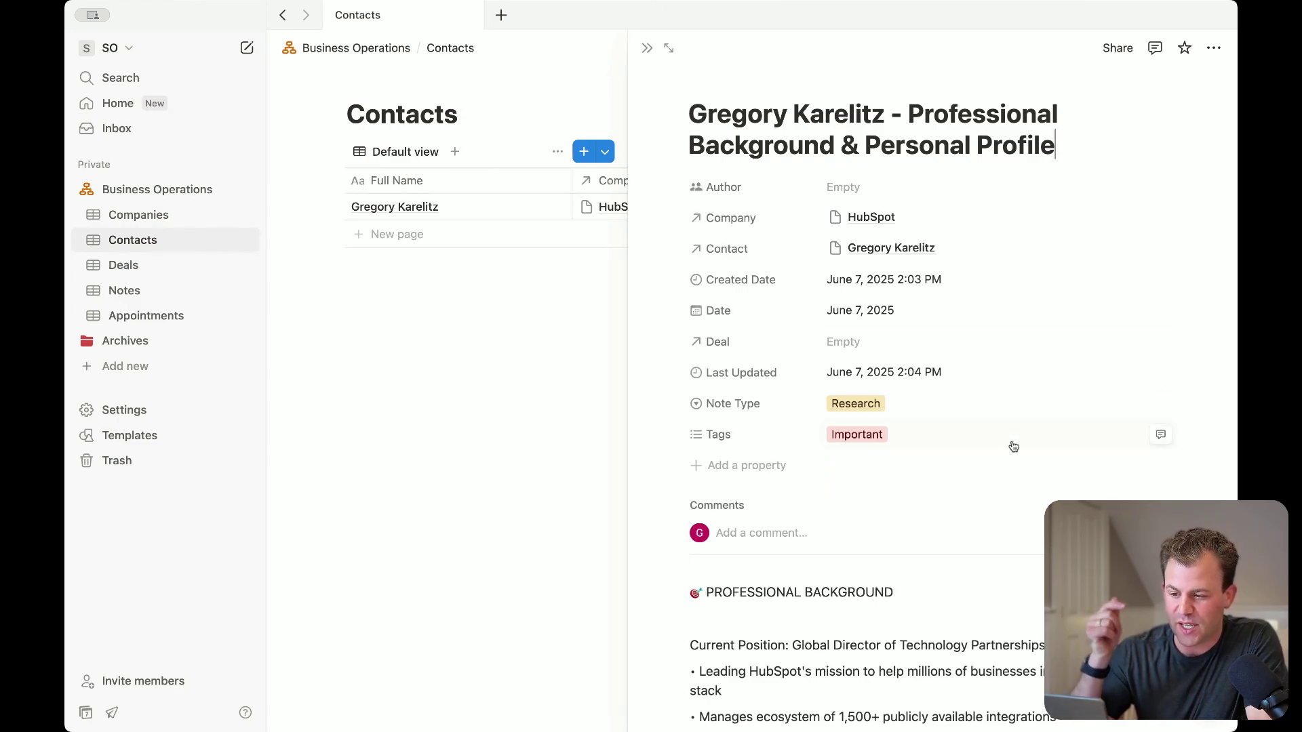
pyautogui.scroll(-20, 1006, 525)
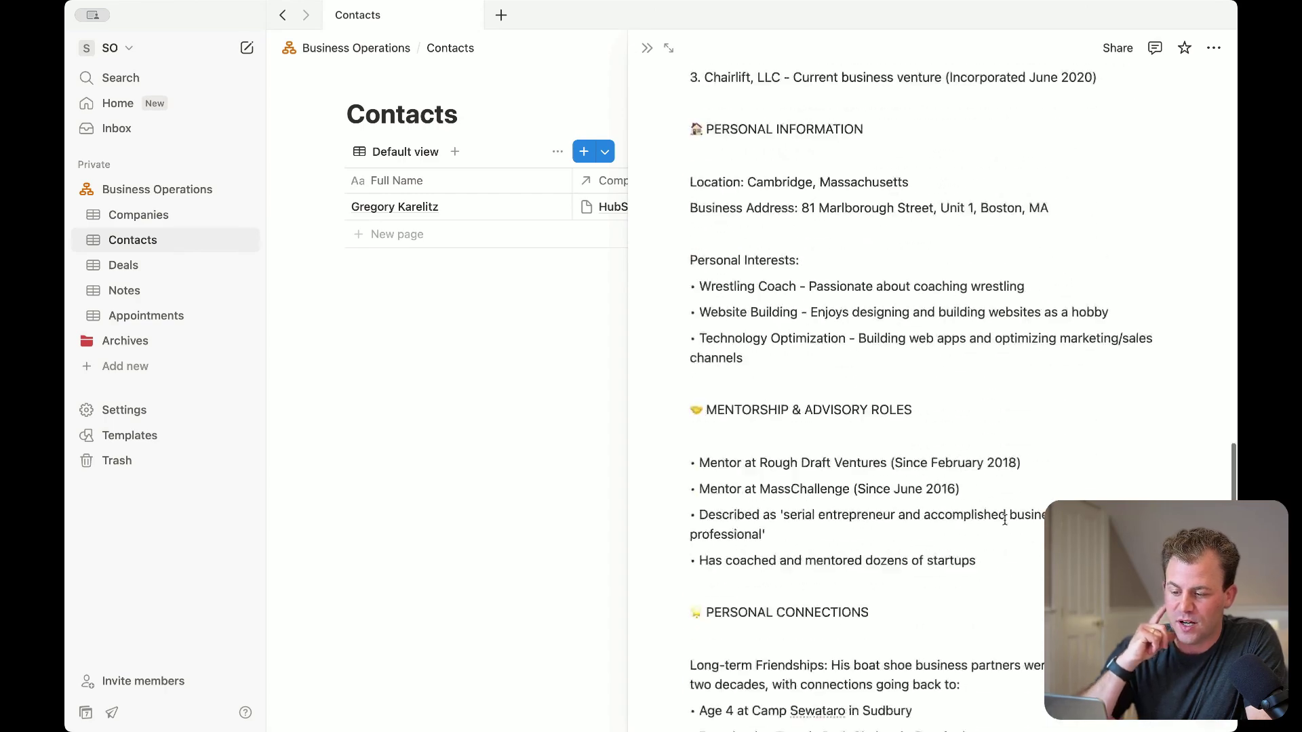
pyautogui.scroll(20, 1005, 520)
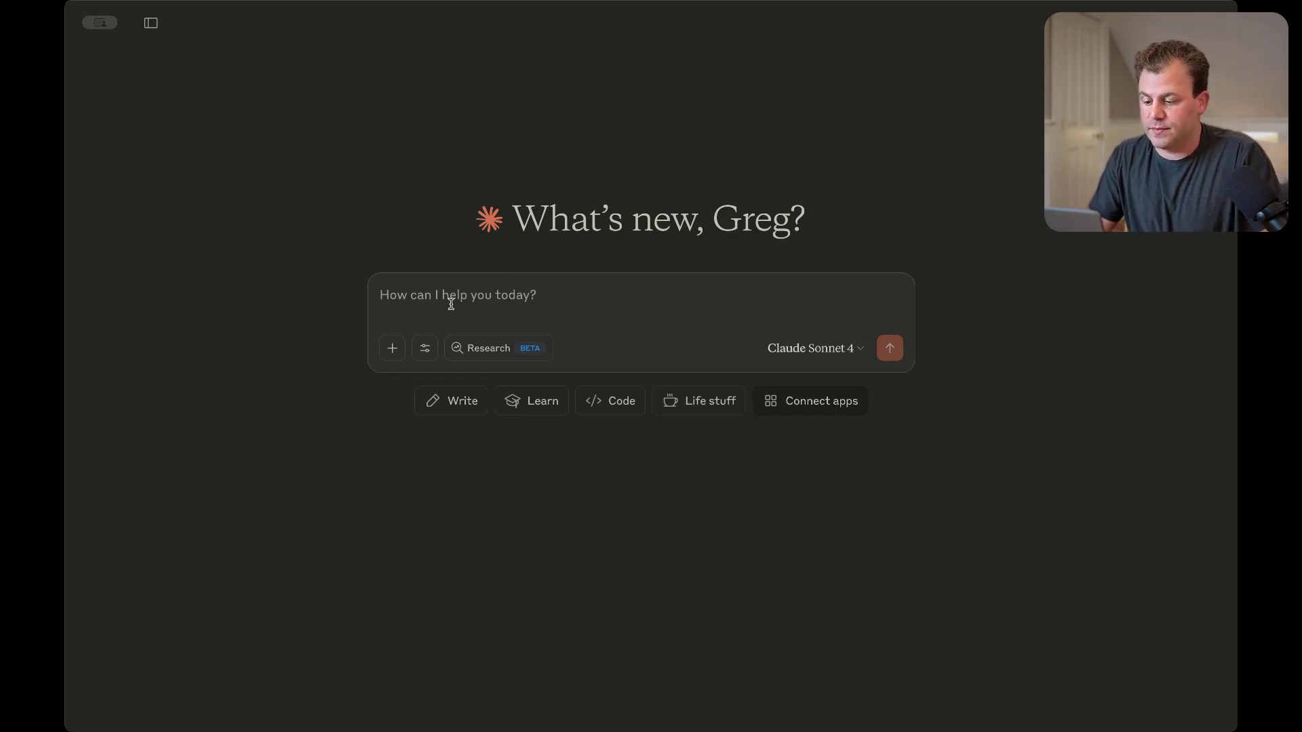
# Send the prompt asking Claude to analyze Notion deals by close date, probability and amount, with visuals
pyautogui.write("Okay Claude, I'd like for you to go into the business operations page inside of my Notion and find all of the deals in the deals database. I'd like you to analyze them by the expected close dates, the probability of closing, and the amount in those potential deals. Give me some visual representations inside of you Claude on the health of my business.")
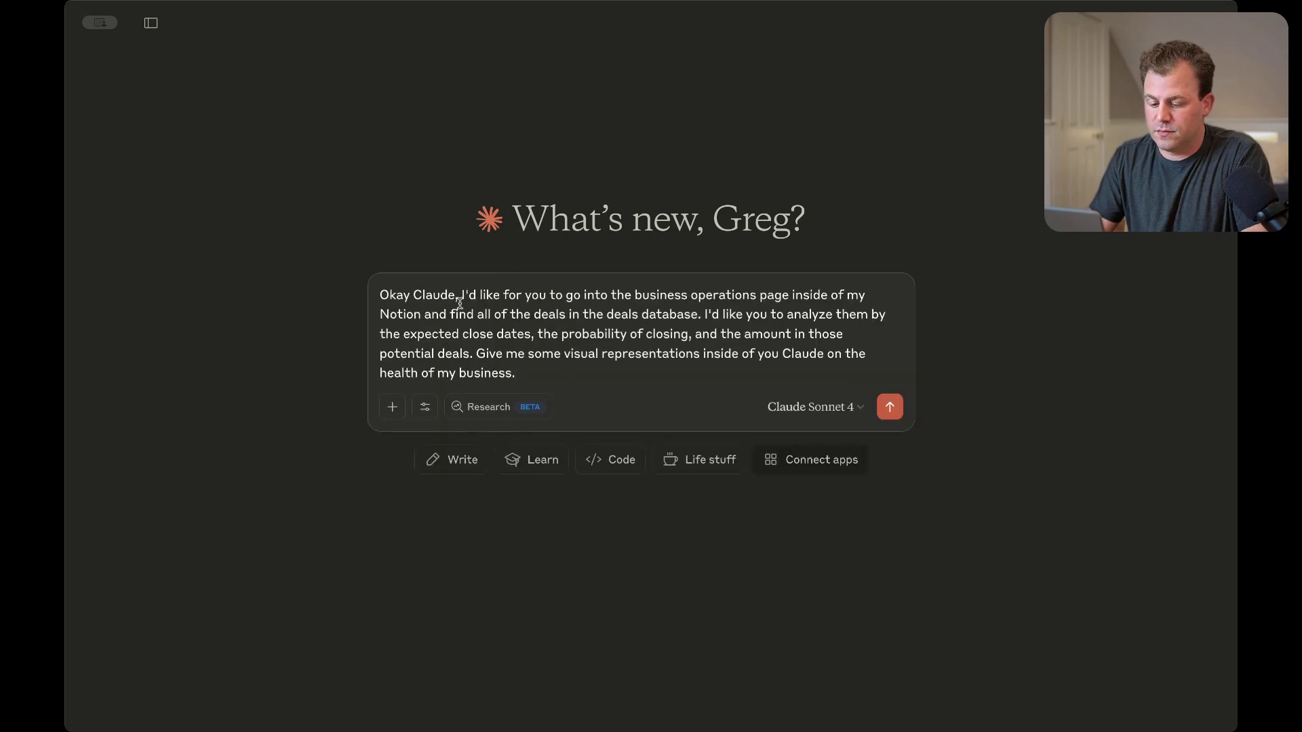
pyautogui.press('Return')
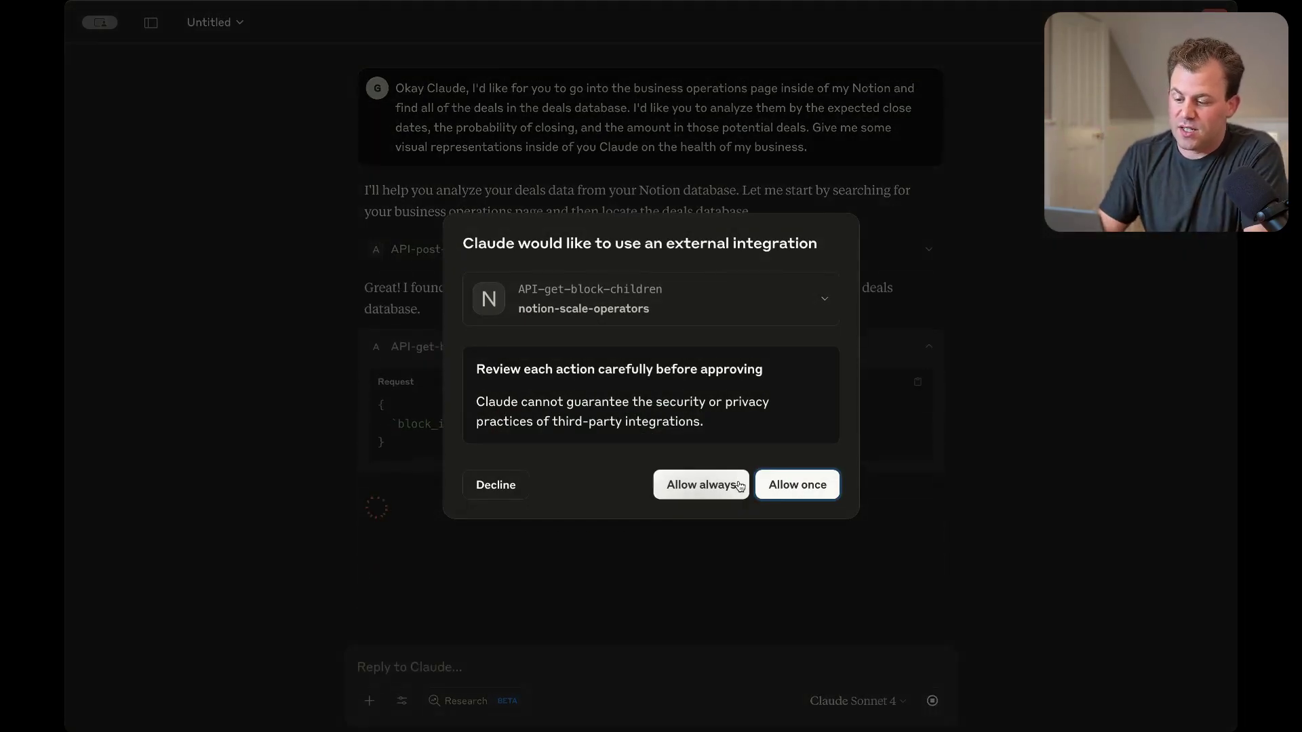
# Permanently allow Claude to use the Notion integration so it can query the deals database
pyautogui.click(717, 485)
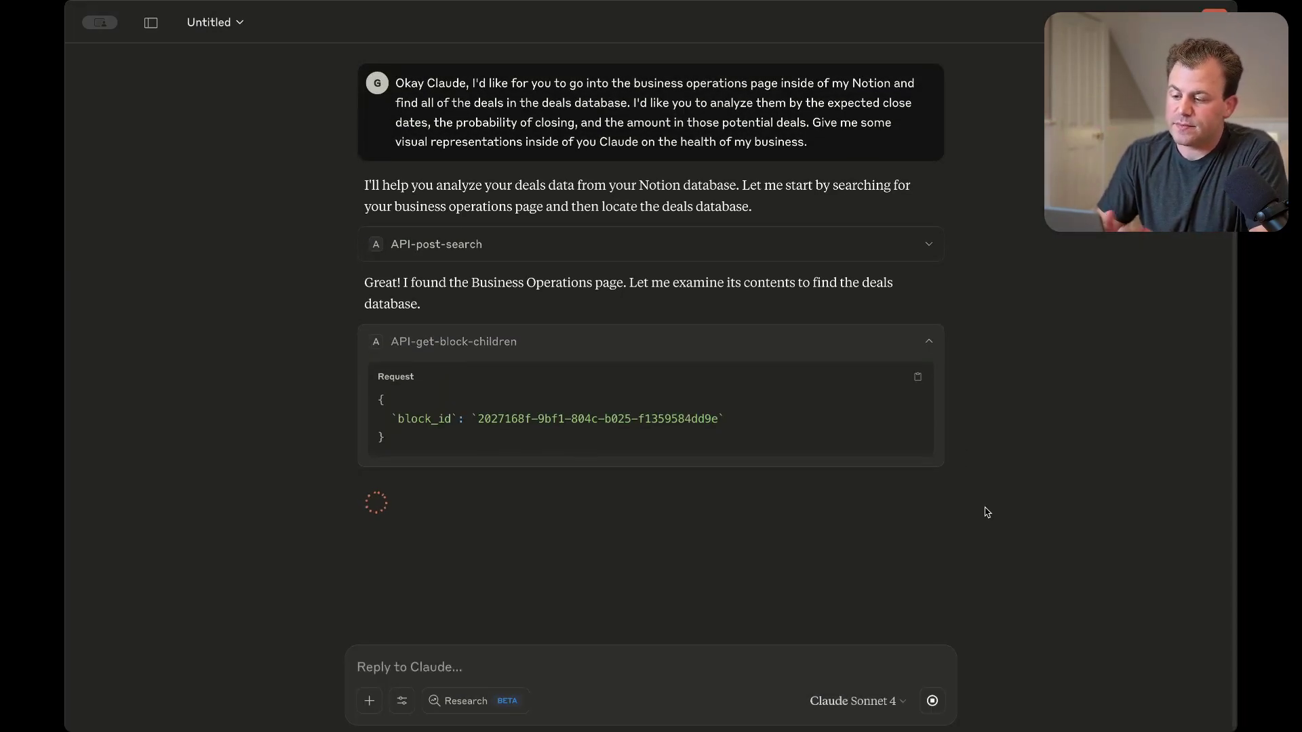